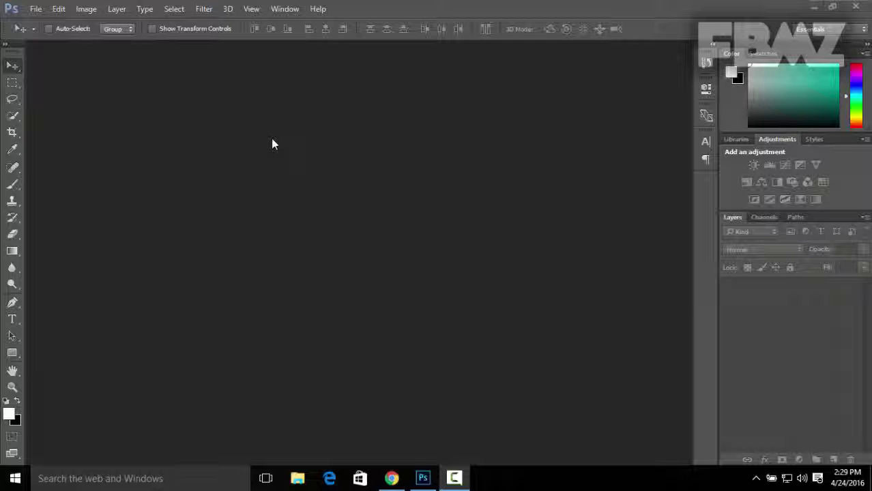
Create a new 800×800 px document at 72 ppi with a transparent background.
click(35, 9)
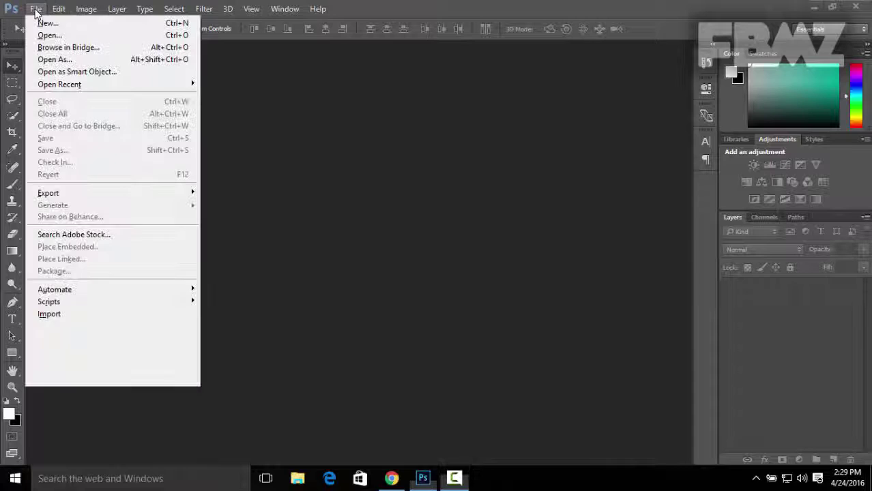
click(60, 23)
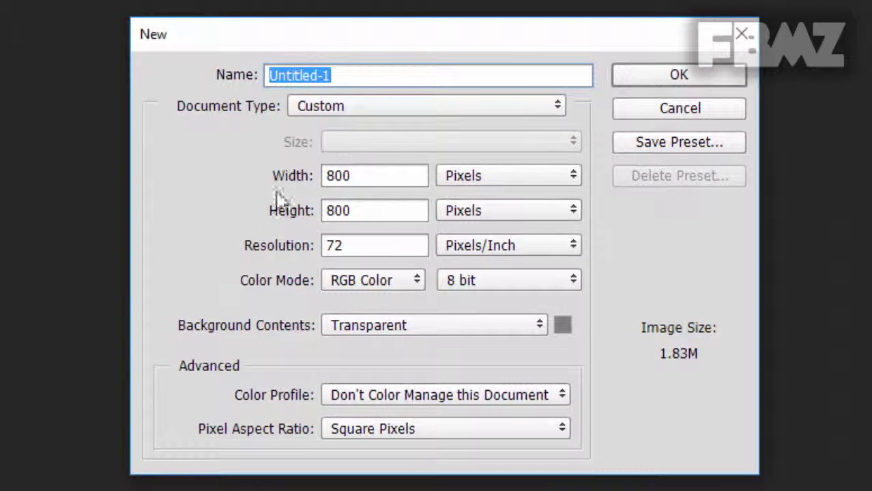
click(288, 172)
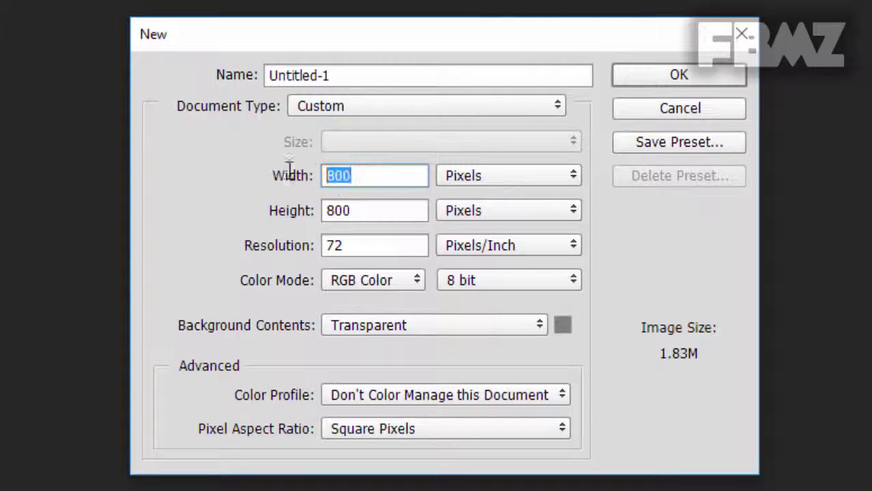
click(292, 215)
click(366, 218)
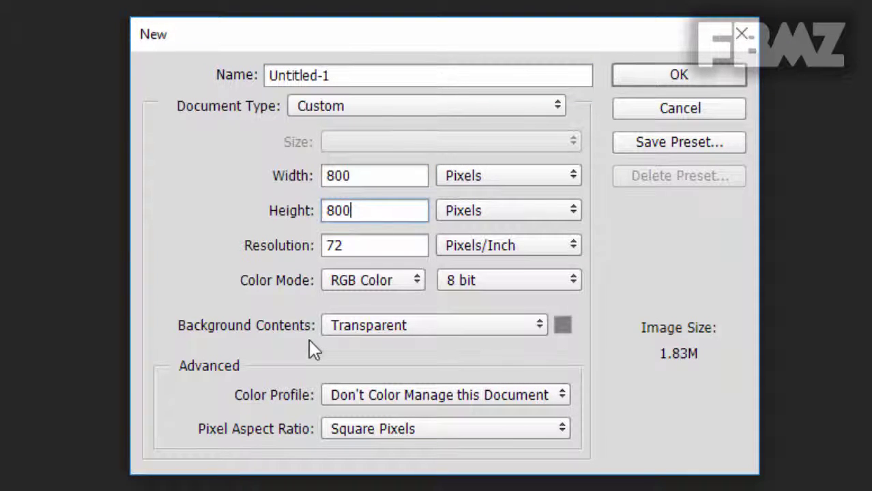
click(375, 328)
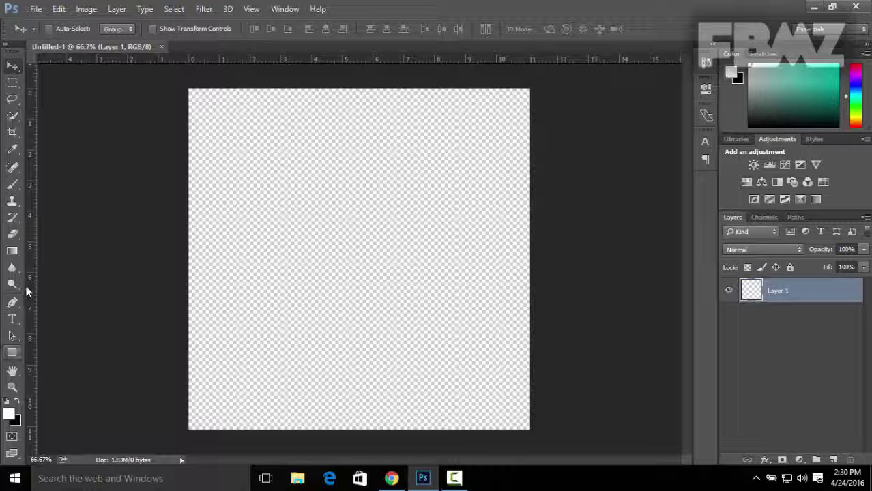
Fill the canvas with a white-to-black vertical gradient from top to bottom.
click(12, 353)
click(13, 251)
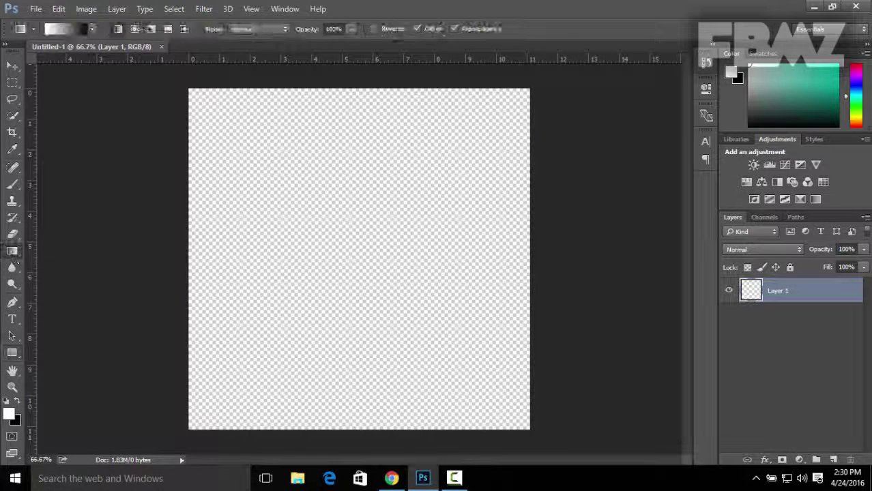
drag(344, 89, 339, 413)
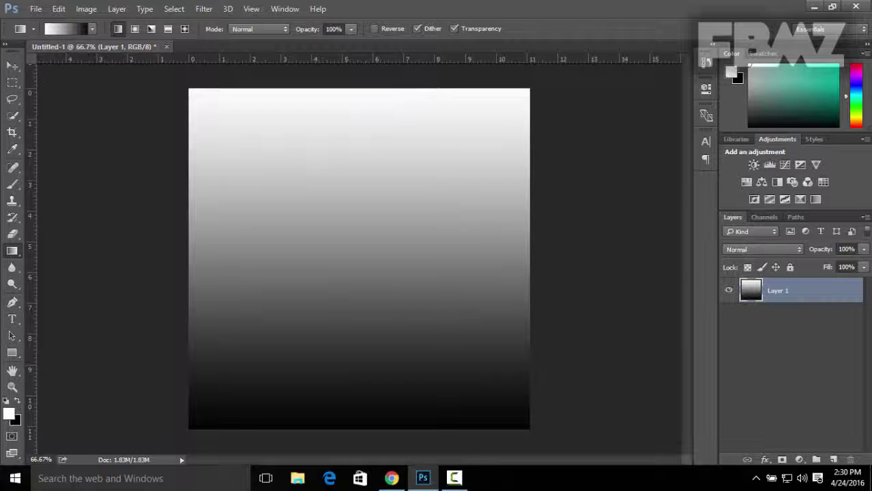
In Chrome, browse the image search tabs and pick the sunburst background results.
click(391, 479)
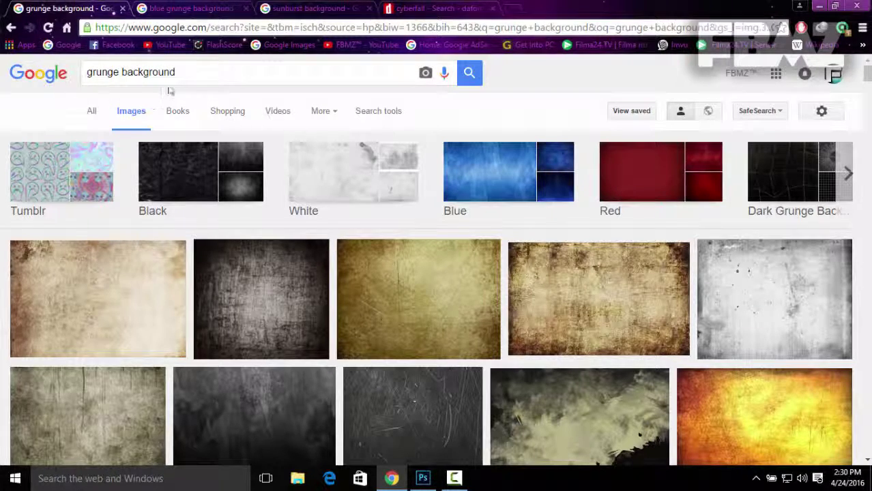
scroll(459, 292, down, 4)
scroll(450, 283, up, 2)
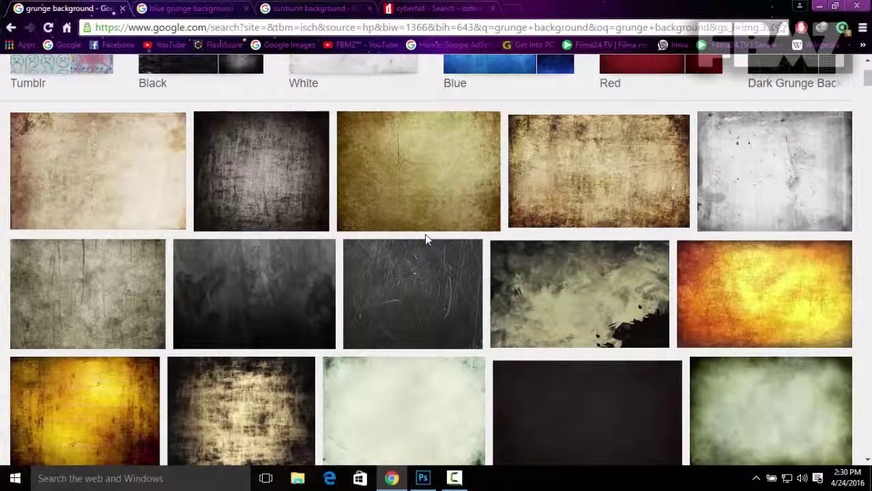
scroll(425, 238, up, 2)
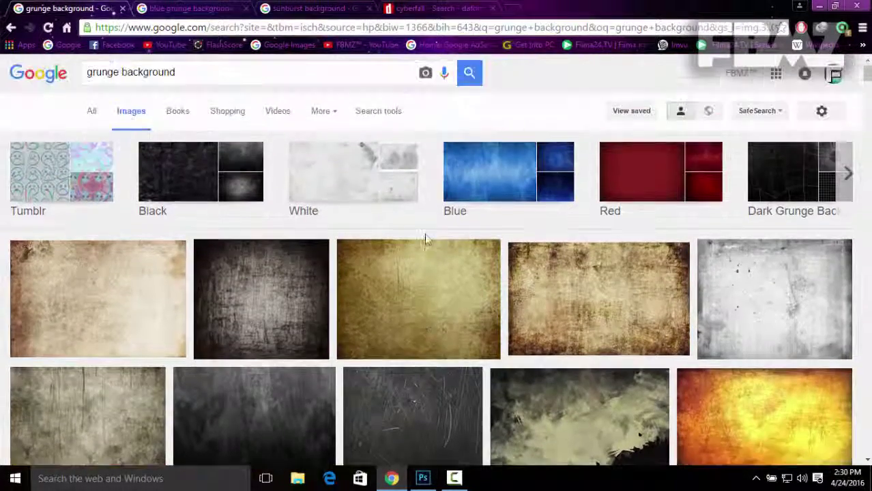
click(164, 7)
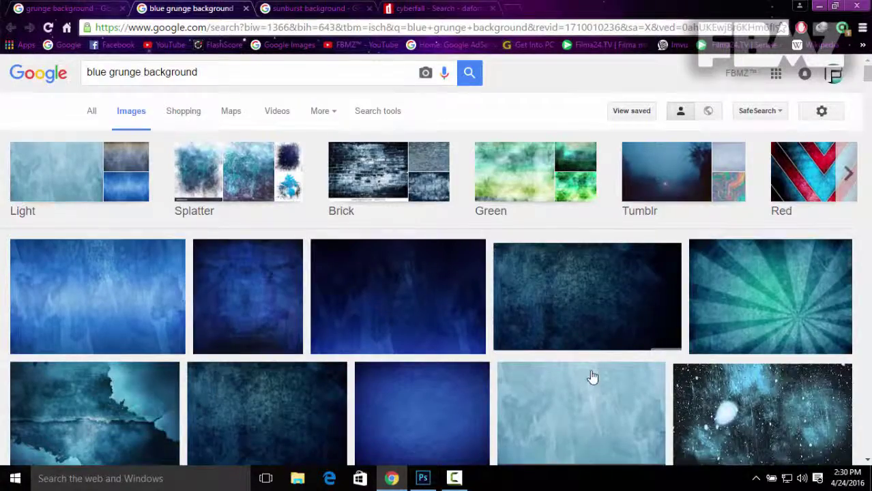
scroll(593, 377, down, 3)
scroll(592, 377, up, 3)
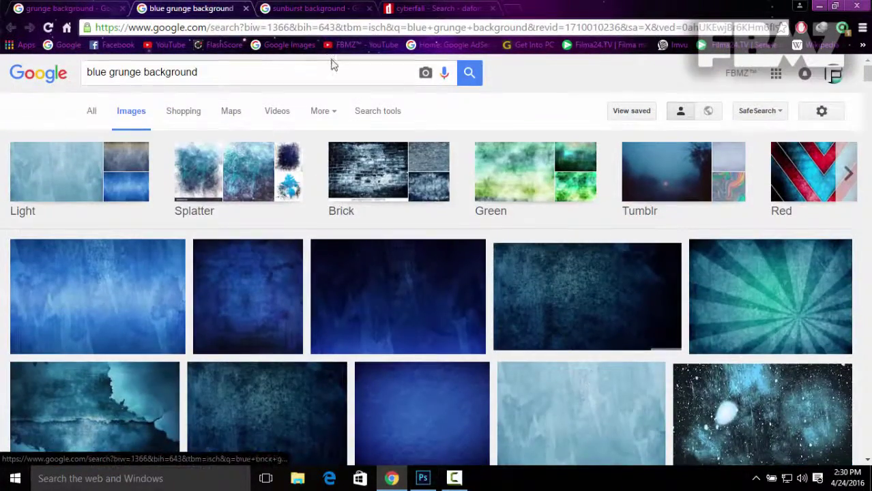
click(310, 8)
scroll(576, 304, down, 2)
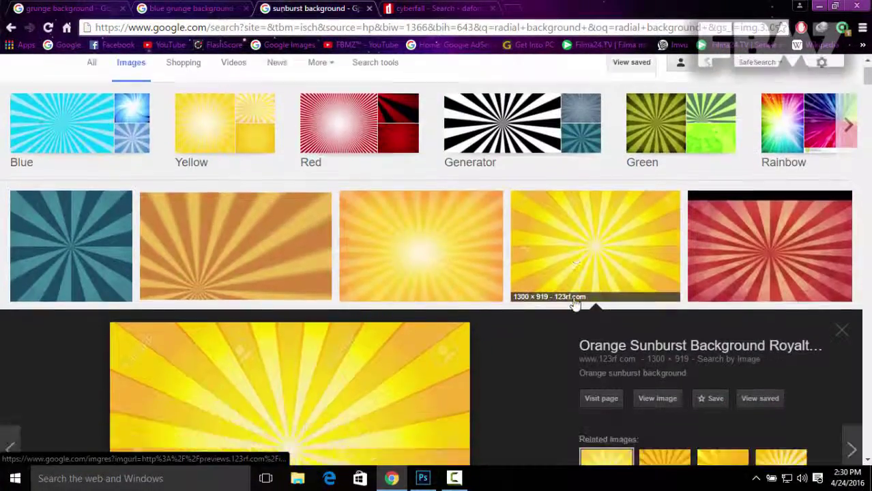
scroll(575, 303, down, 2)
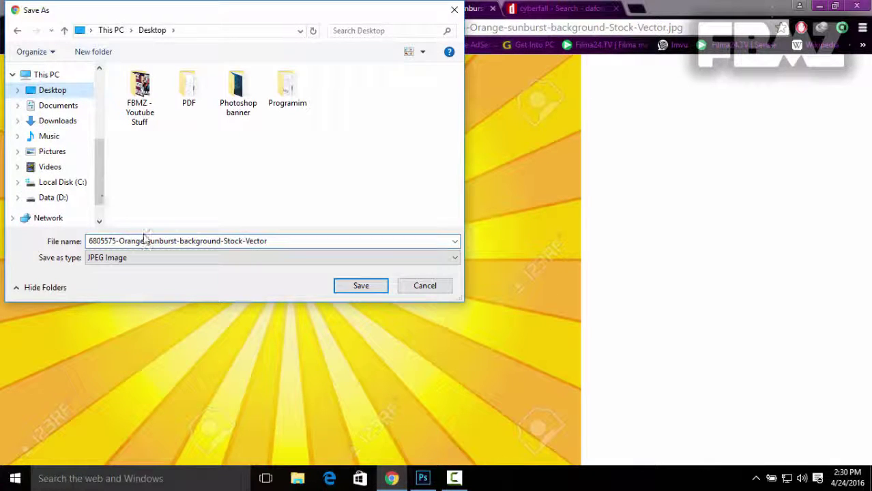
Save the sunburst image to the Desktop under the name bg.
click(216, 241)
text(fbg)
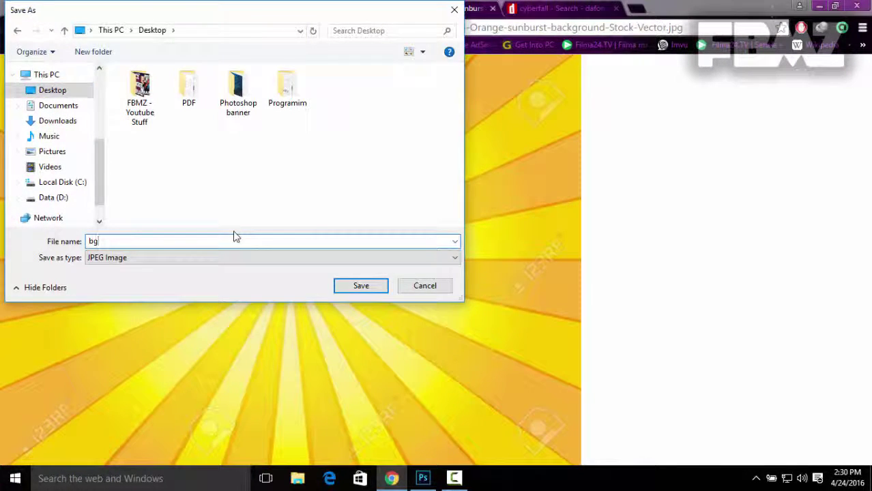
key(Return)
Back in Photoshop, place the bg image as an embedded layer.
click(423, 478)
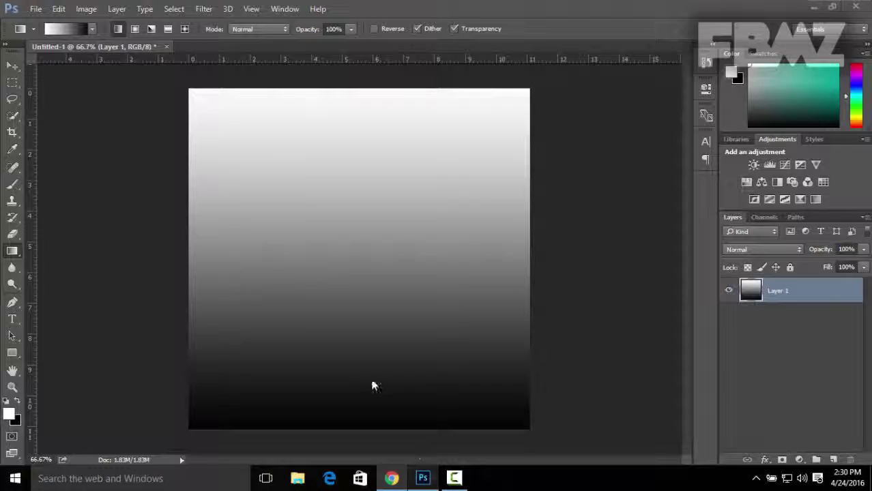
click(37, 9)
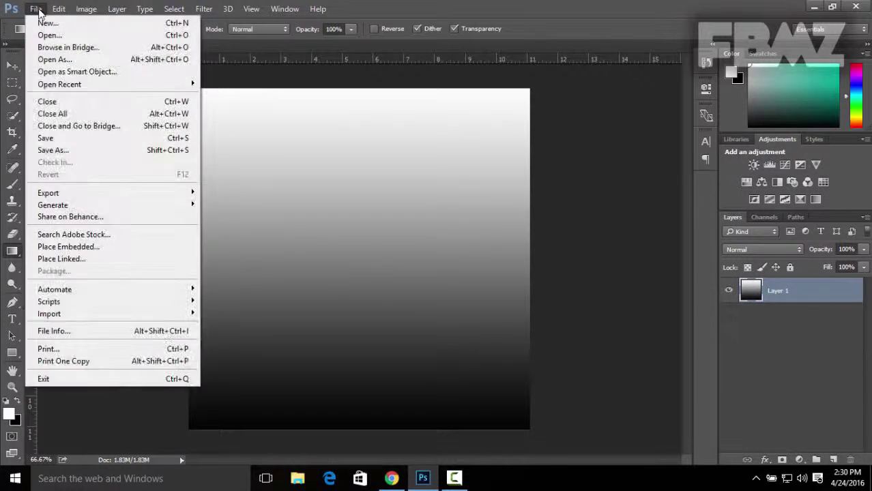
click(81, 248)
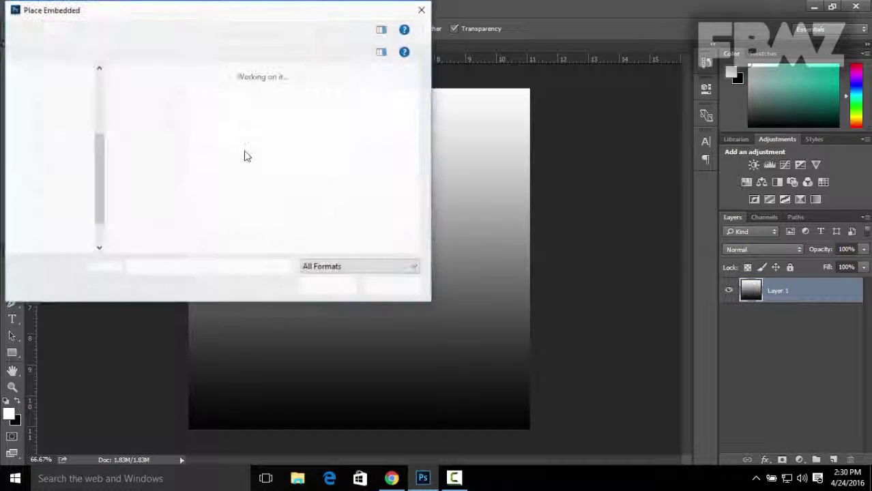
click(139, 151)
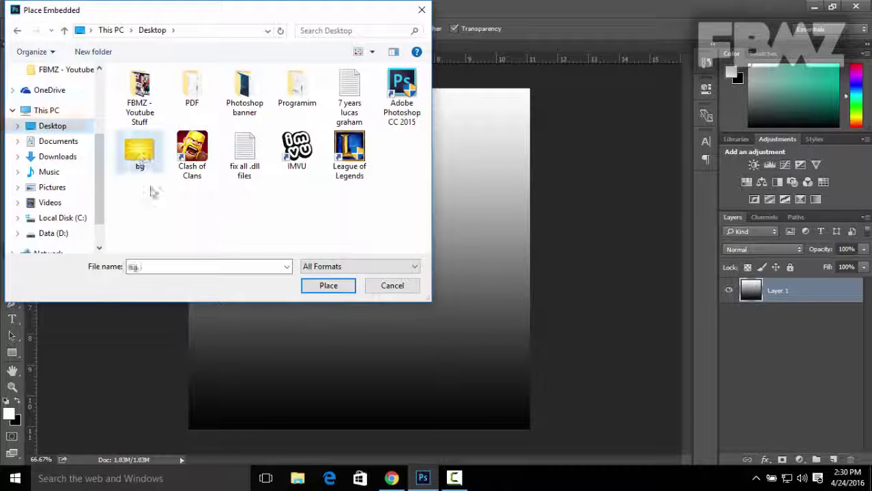
click(326, 285)
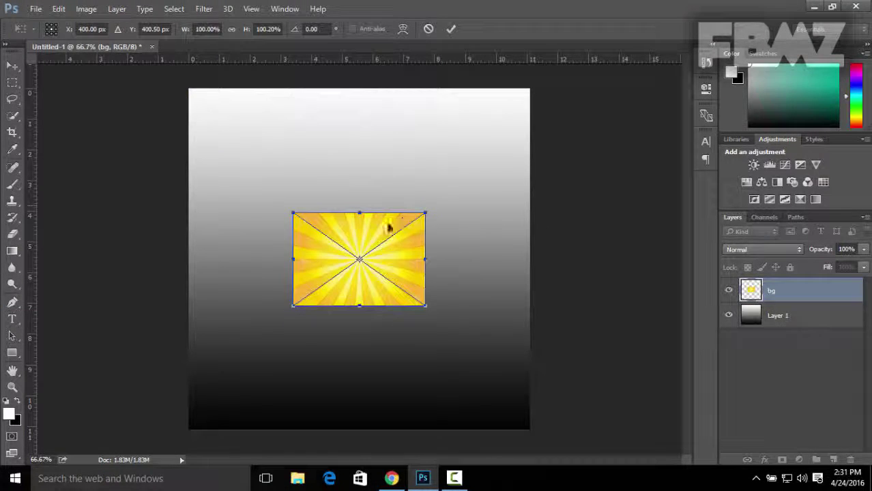
Move and scale the sunburst until it covers the whole canvas, then commit.
drag(368, 232, 299, 148)
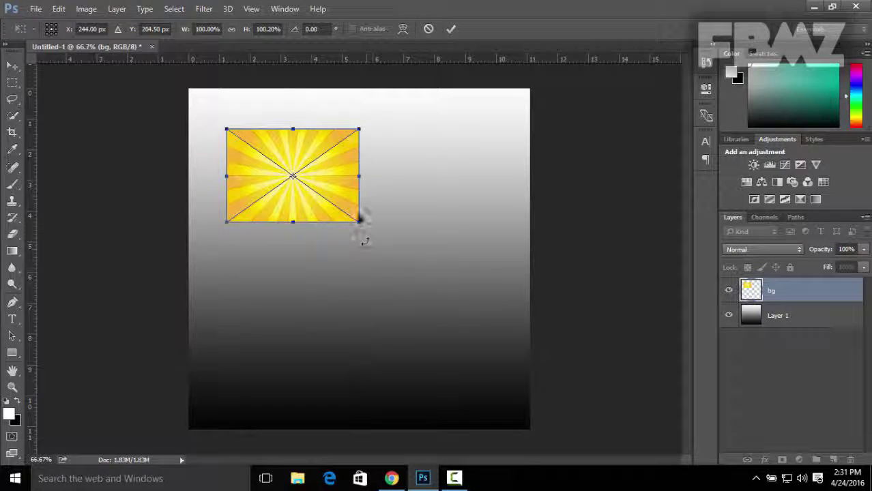
drag(359, 222, 621, 408)
drag(399, 178, 390, 159)
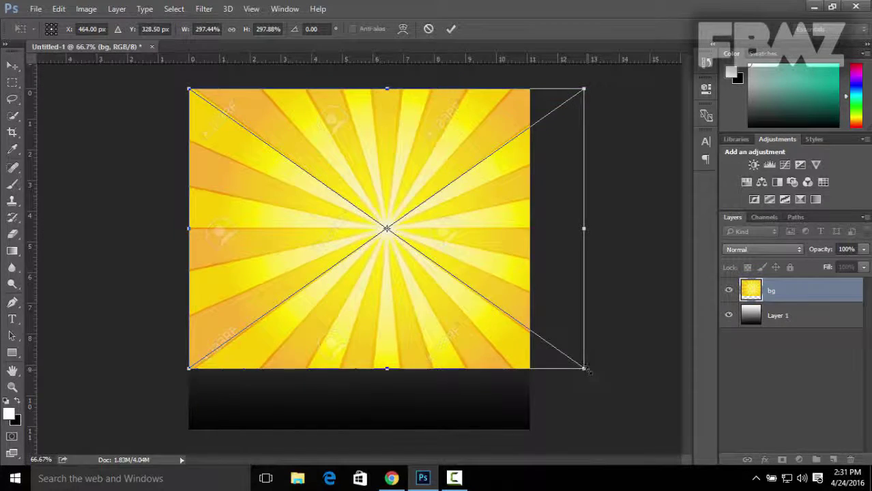
drag(586, 370, 676, 433)
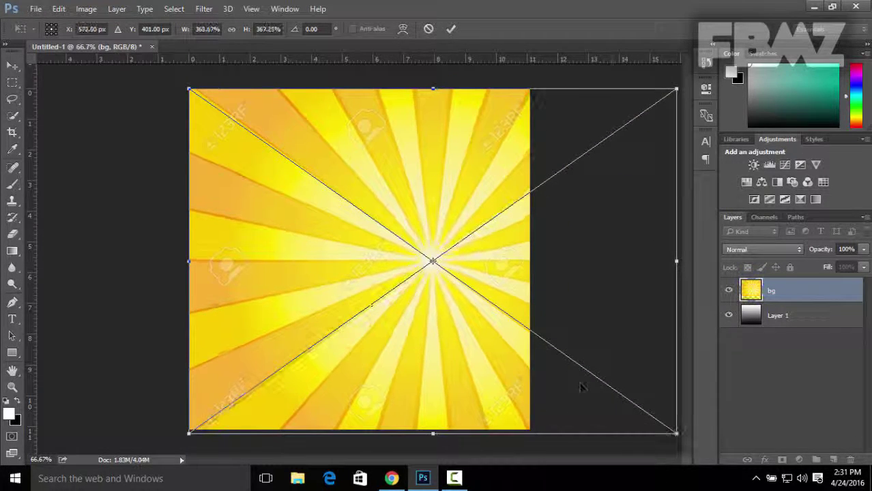
click(451, 30)
key(g)
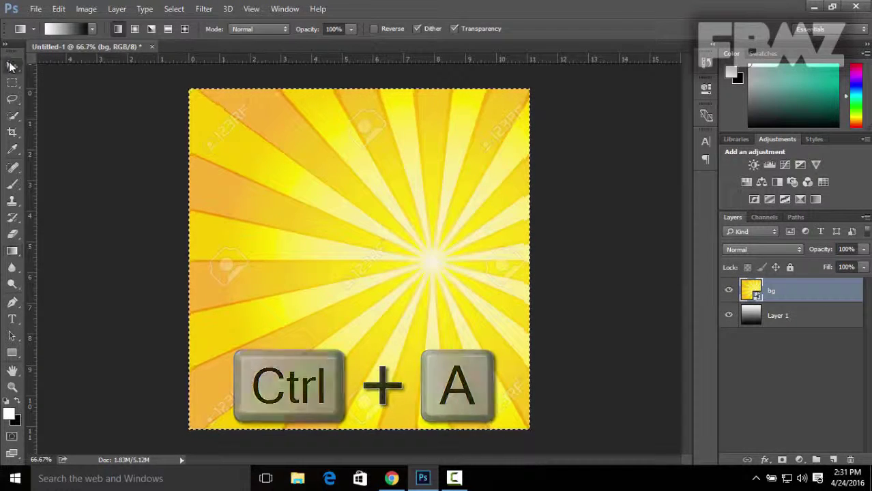
Align the bg sunburst to the canvas's horizontal centre with the Move tool.
click(11, 66)
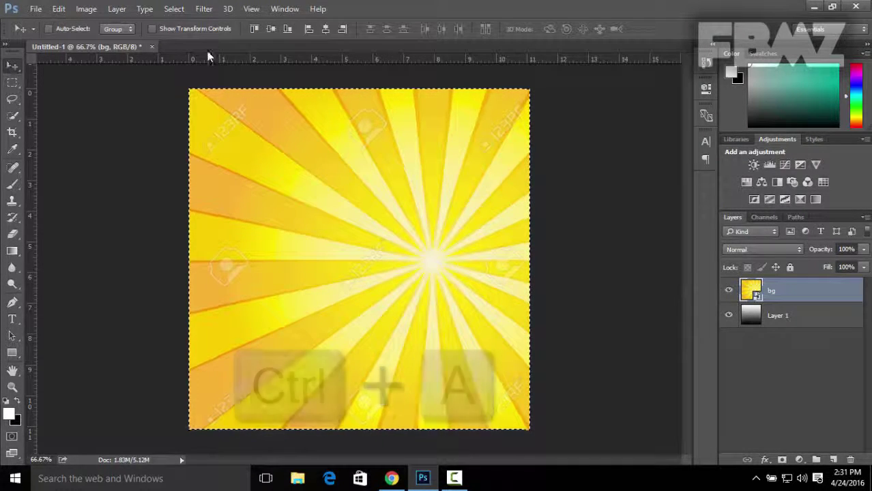
click(326, 29)
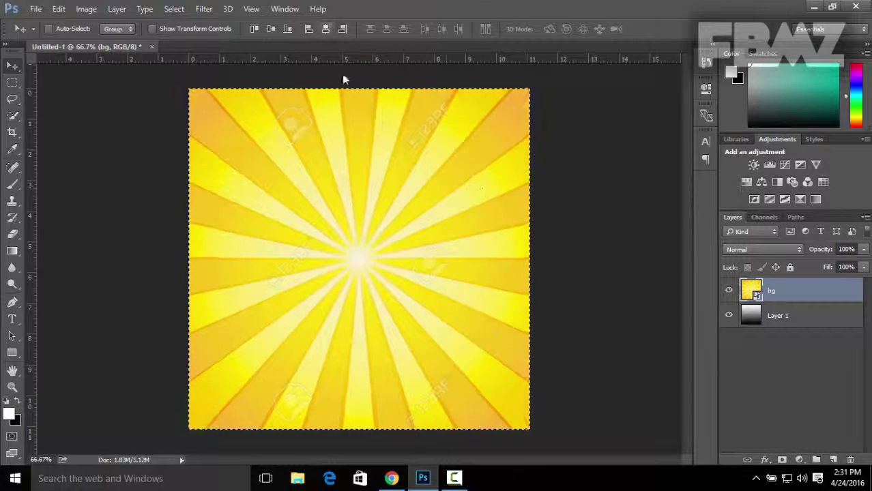
click(560, 273)
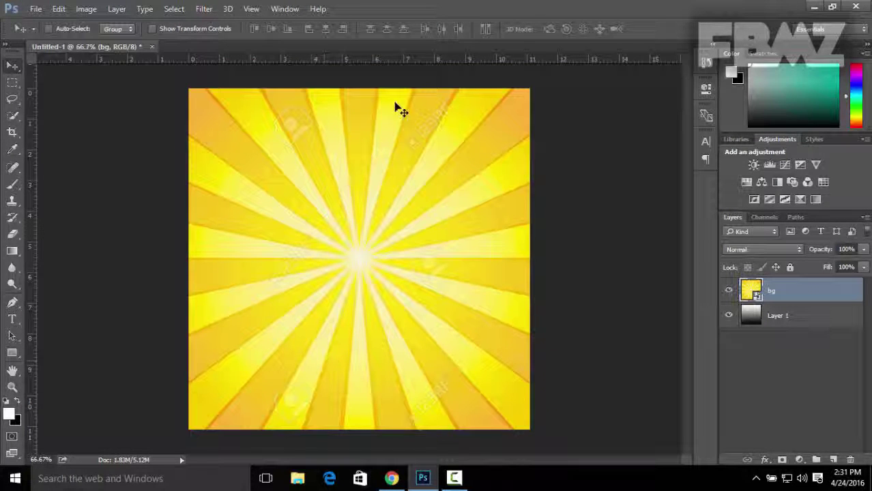
Type a white letter F in Cyberfall Regular at 500 pt on the sunburst.
click(12, 318)
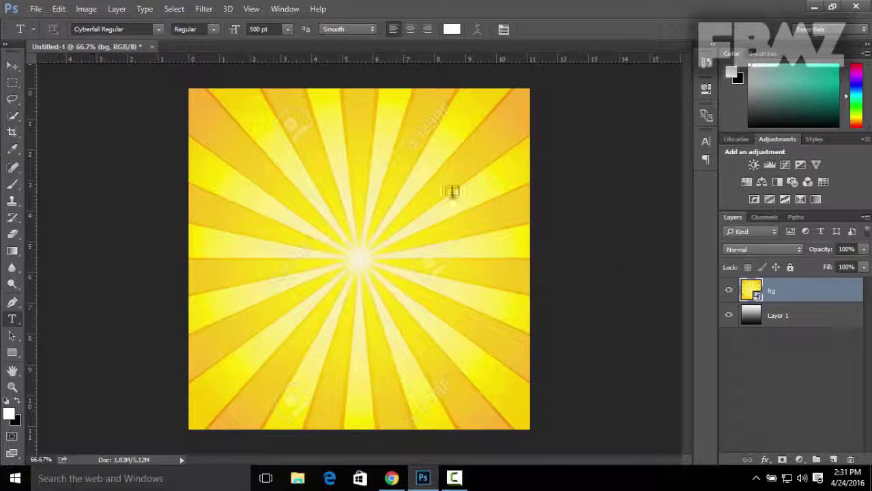
click(287, 242)
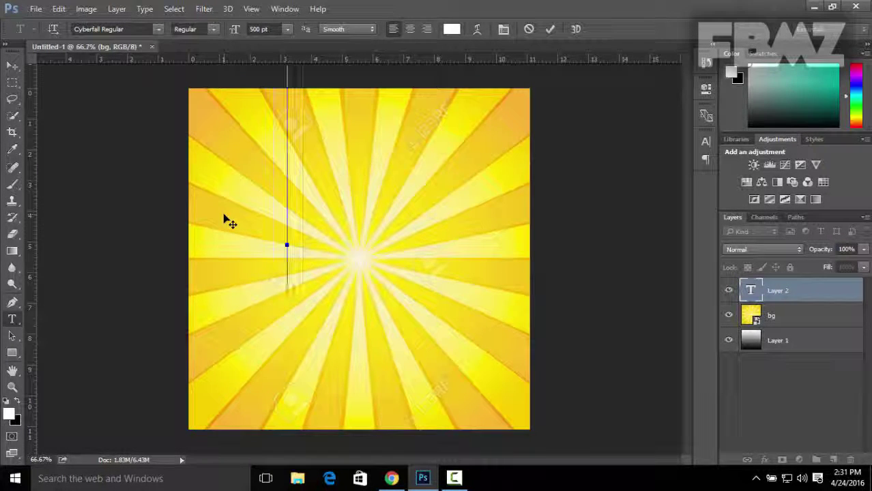
text(F)
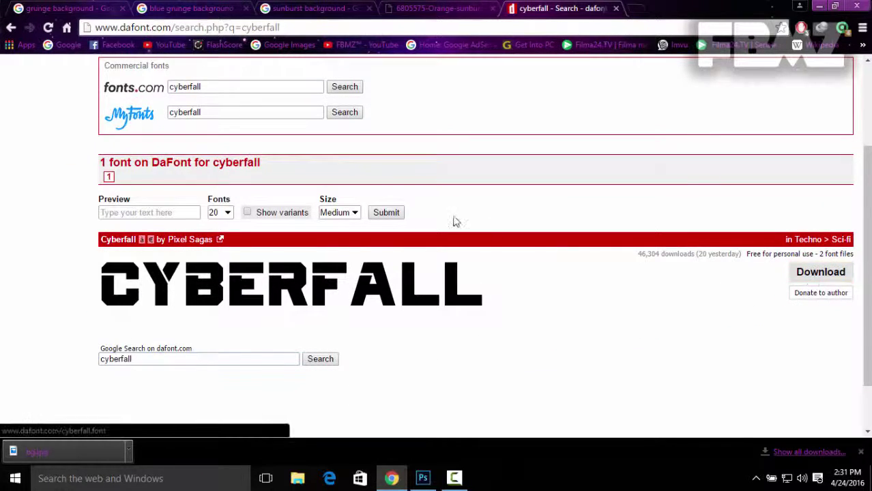
scroll(471, 307, up, 2)
click(423, 478)
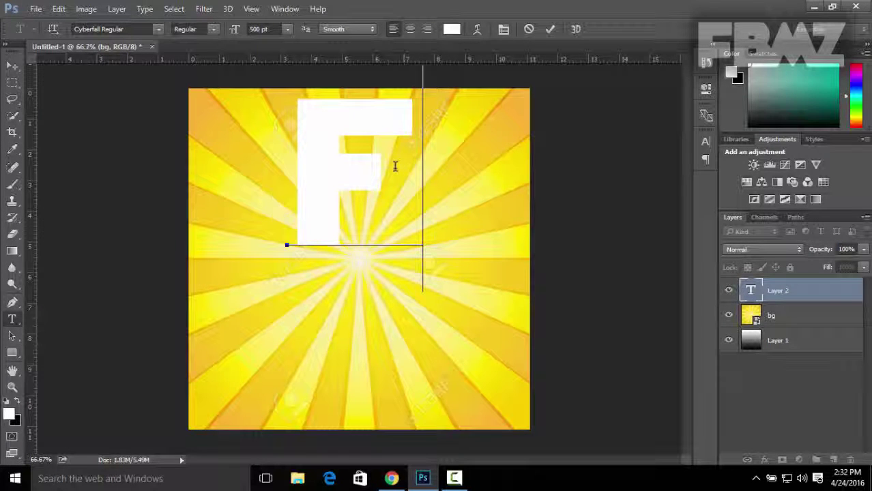
Resize the F to 700 pt and commit the text edit.
key(ctrl+a)
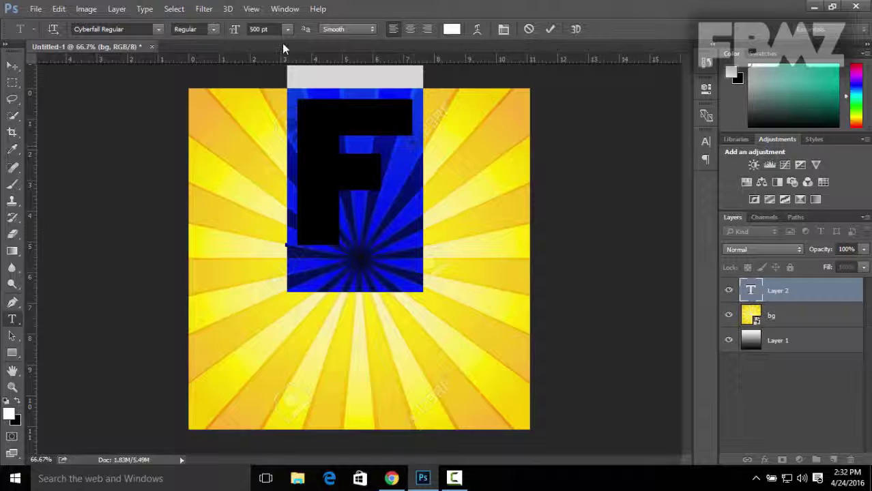
click(242, 30)
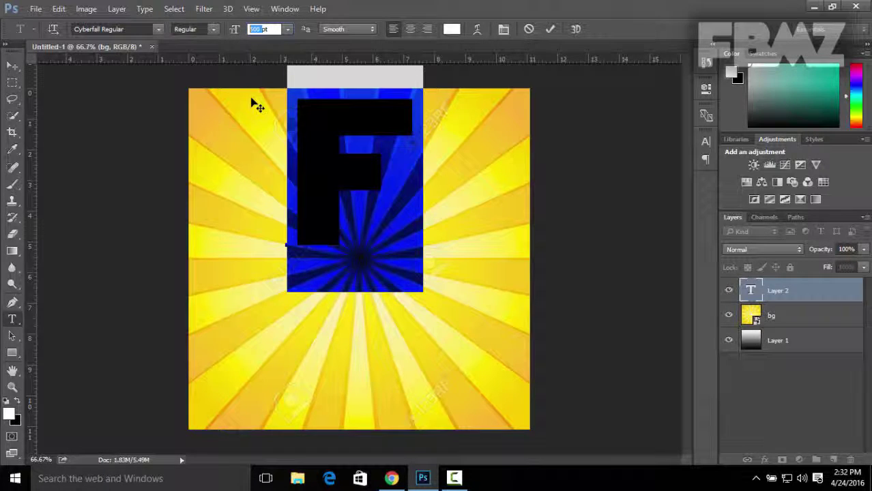
text(700)
key(Return)
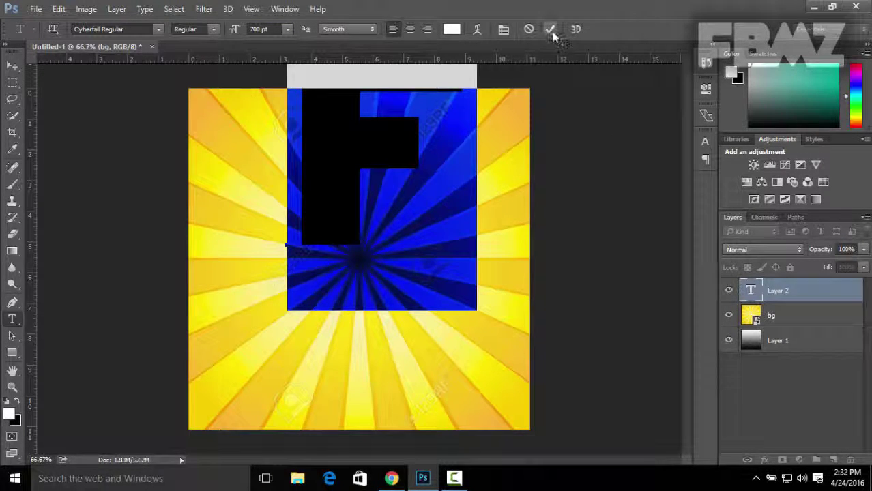
click(550, 28)
Align the F to the canvas's vertical and horizontal centres, then deselect.
key(v)
drag(365, 181, 343, 295)
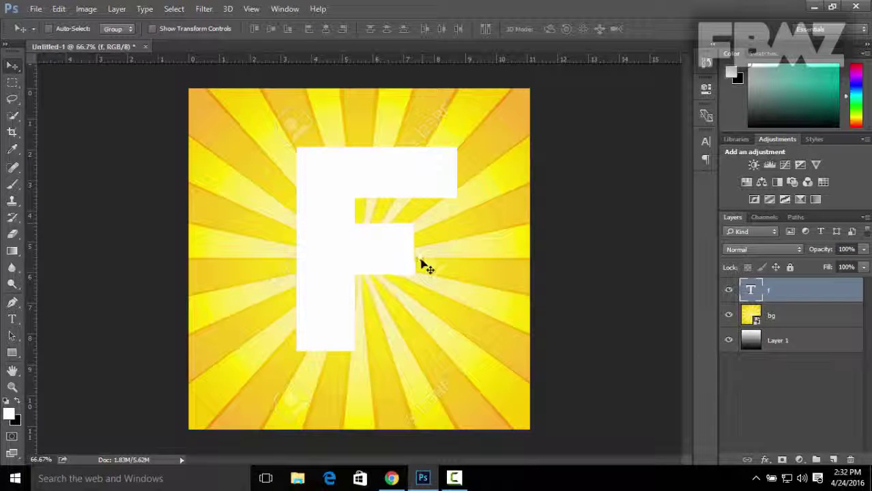
click(419, 222)
key(ctrl+a)
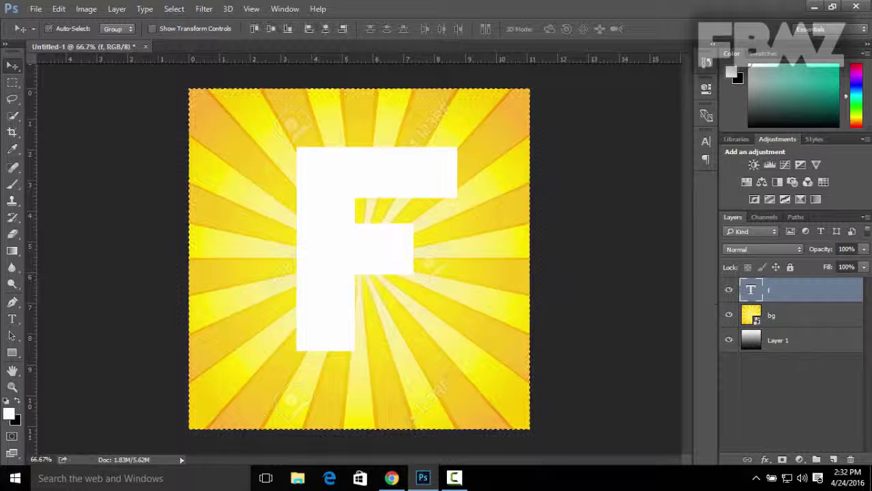
click(266, 30)
click(325, 30)
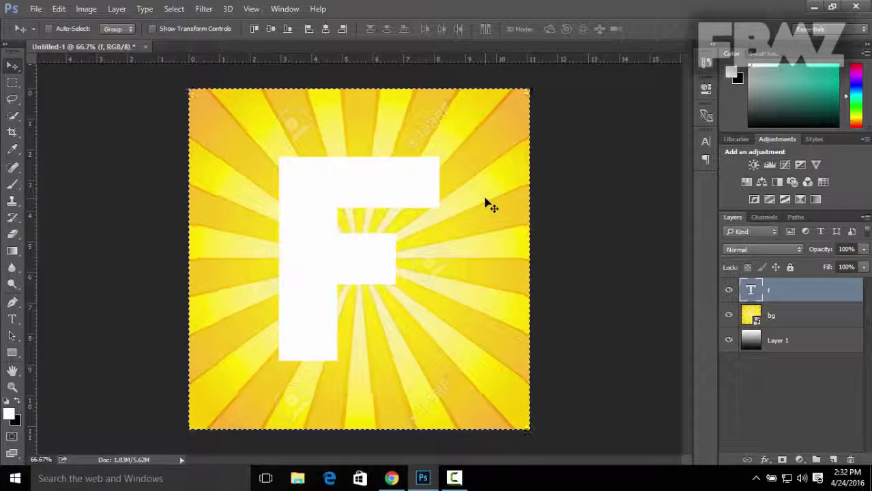
key(ctrl+d)
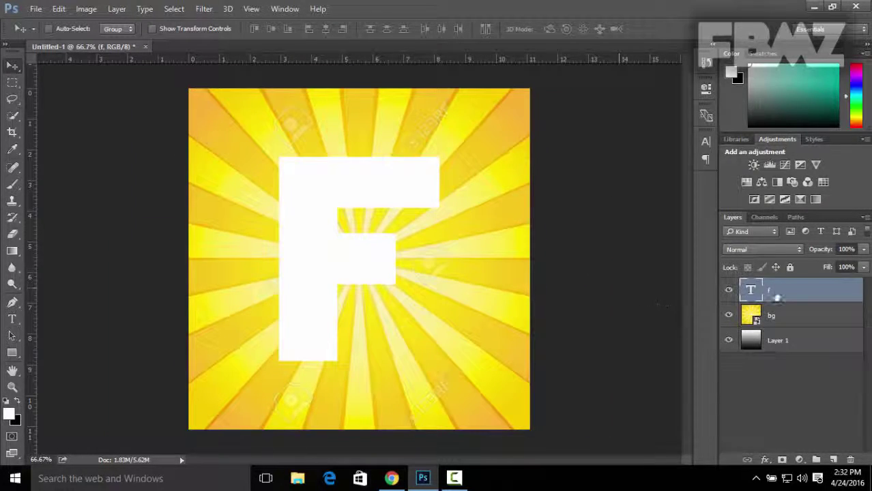
Open the F layer's Blending Options and add a Drop Shadow with 44% spread.
right_click(776, 298)
click(558, 95)
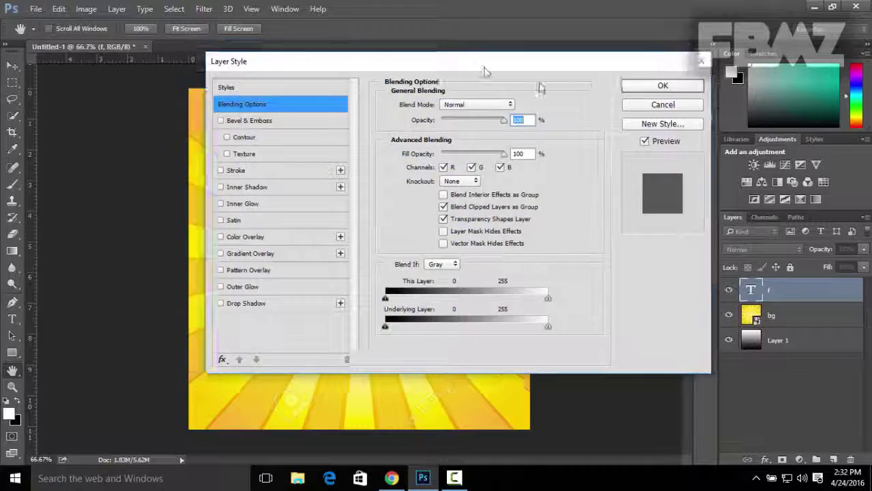
drag(483, 72, 774, 101)
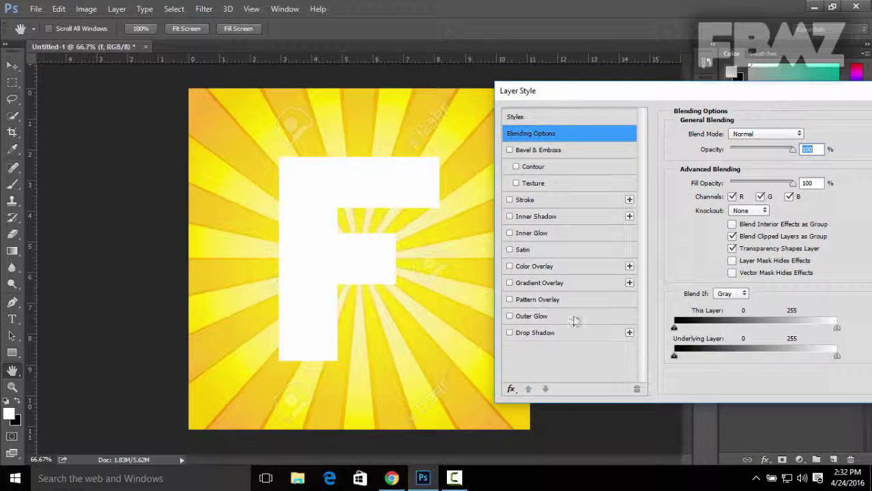
click(544, 334)
drag(712, 102, 657, 105)
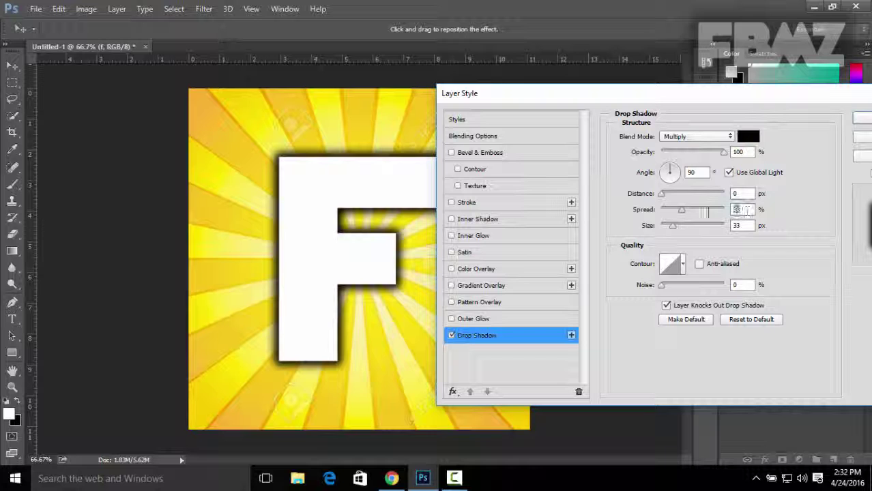
double_click(741, 209)
text(44)
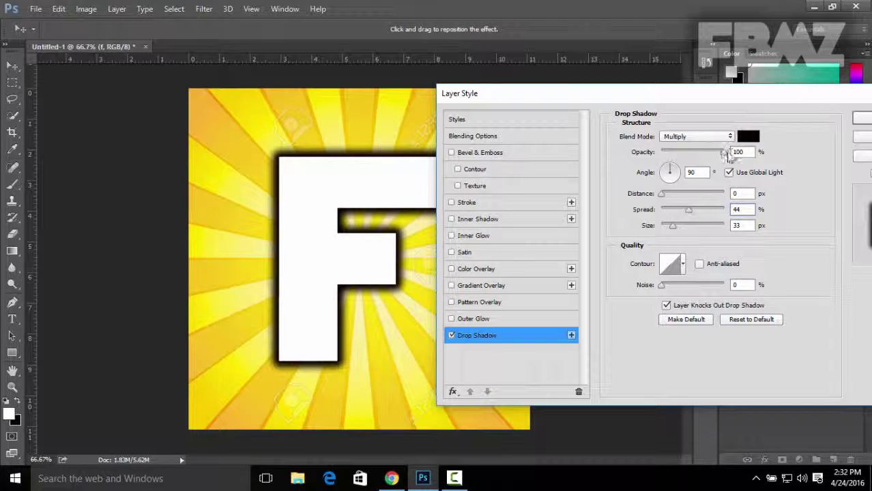
click(725, 156)
Add a faint Gradient Overlay, leave Bevel & Emboss and Texture off, and apply.
click(465, 286)
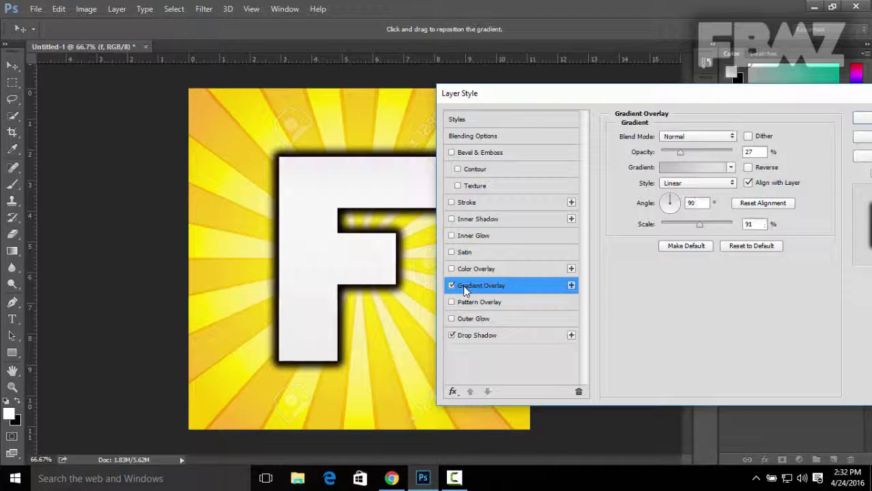
drag(710, 155, 678, 158)
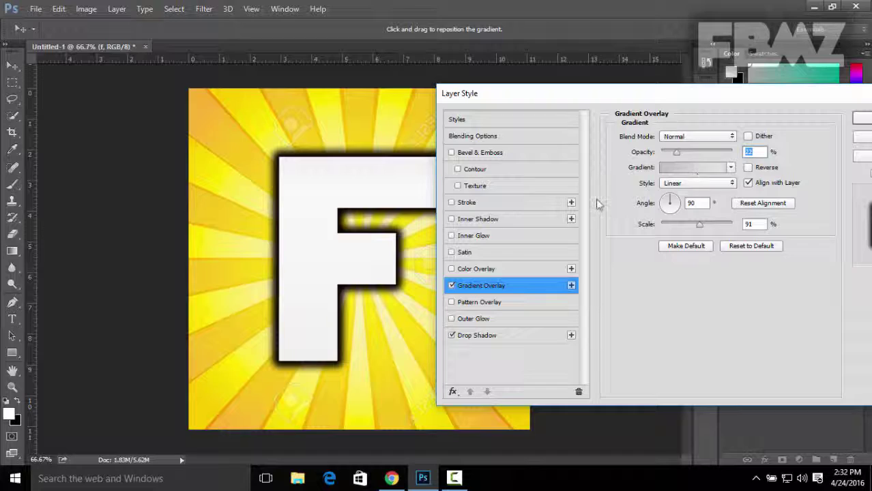
drag(668, 102, 575, 113)
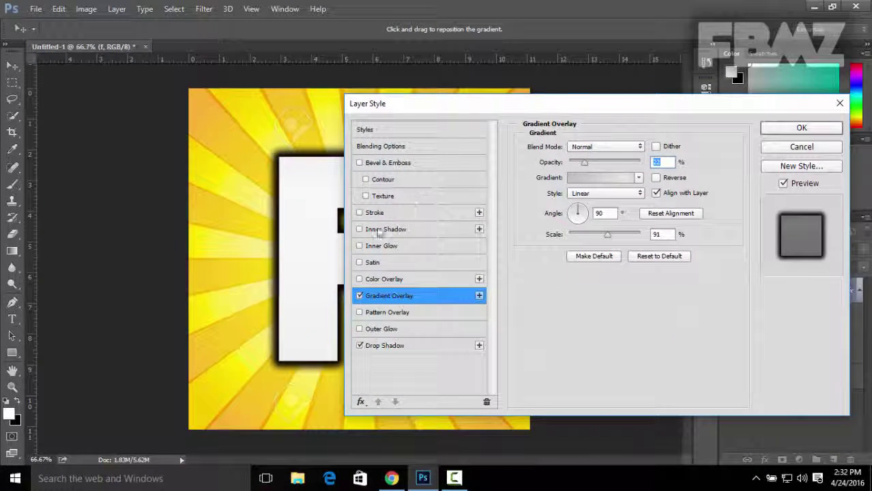
click(379, 198)
drag(529, 103, 698, 102)
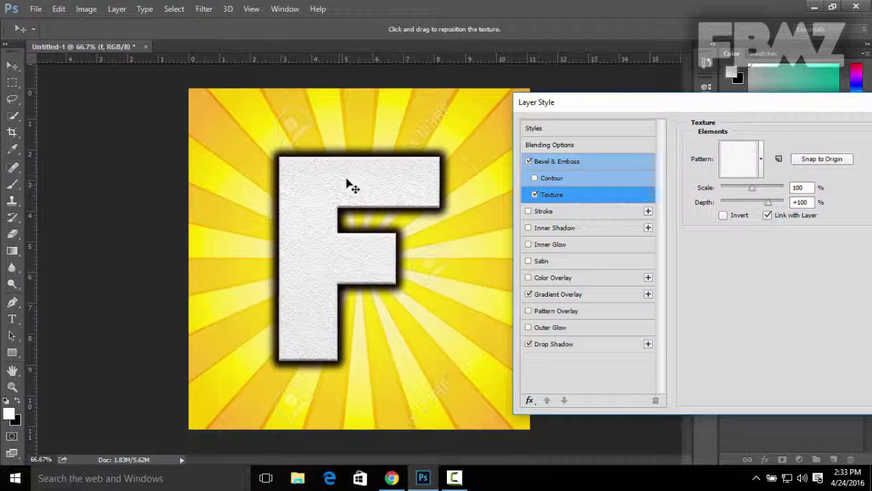
drag(577, 107, 540, 109)
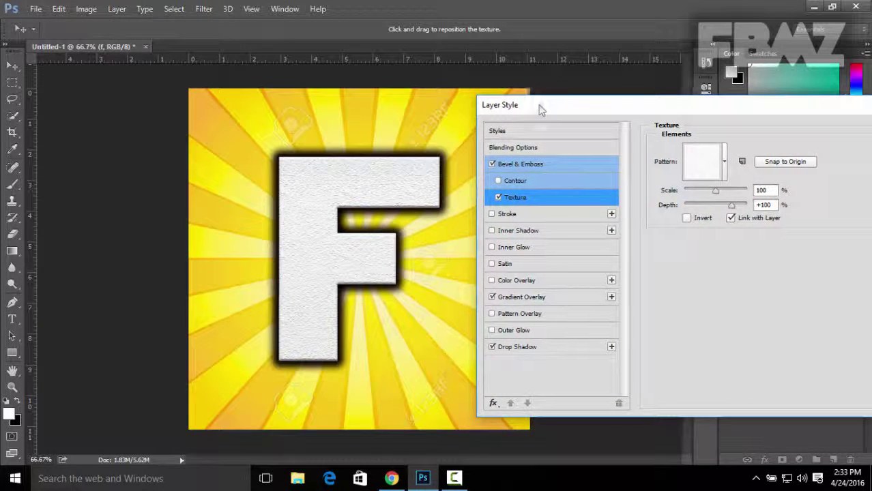
click(492, 164)
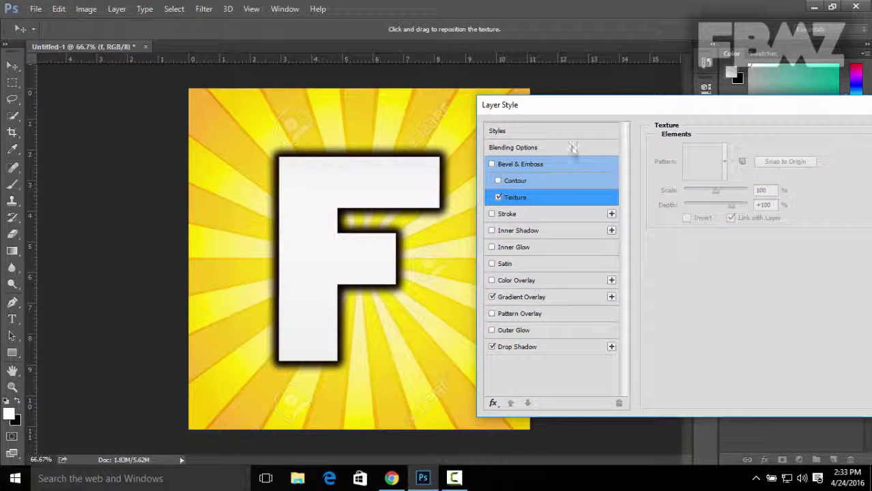
click(499, 197)
drag(588, 106, 459, 99)
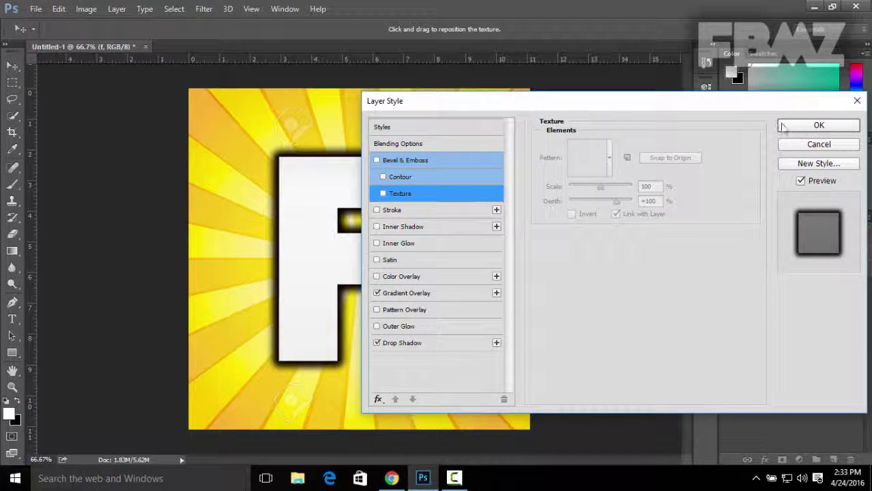
click(784, 126)
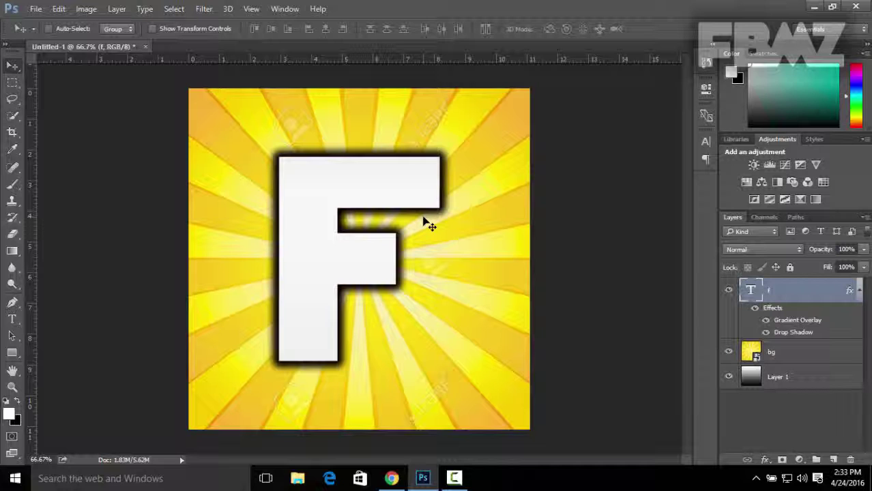
Add a Hue/Saturation layer above bg: Hue +137, Saturation −10, Lightness −27.
click(773, 354)
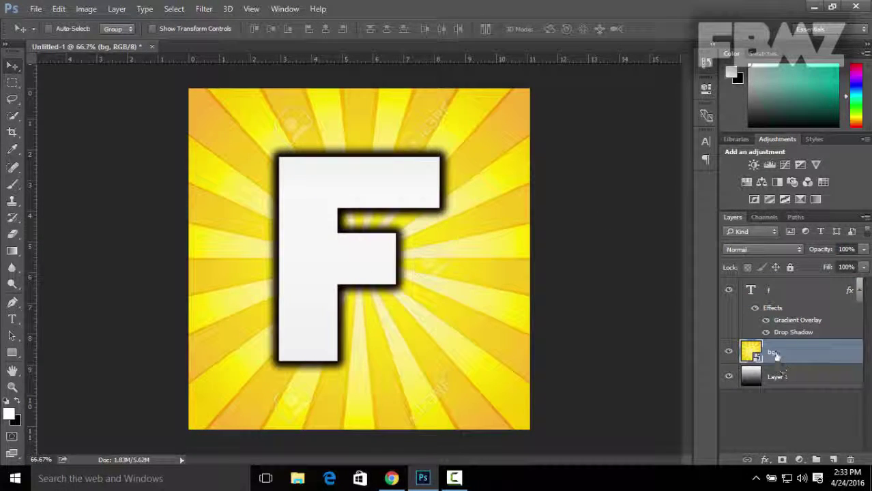
click(745, 183)
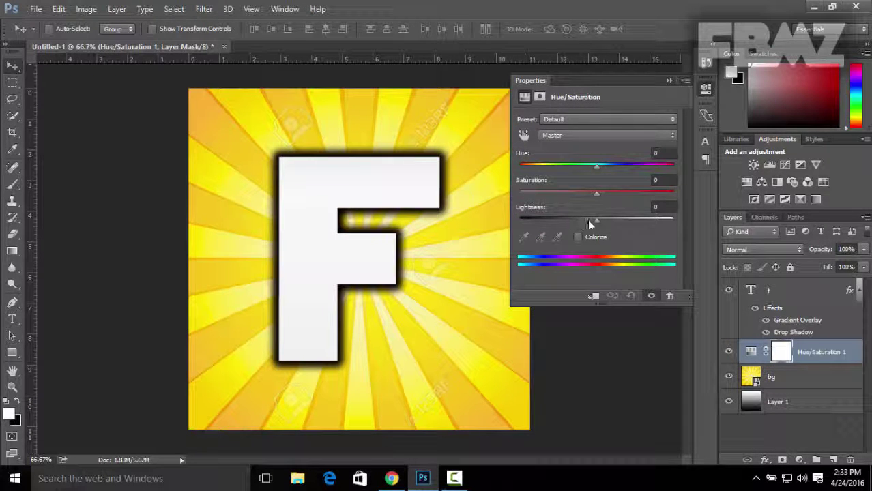
drag(595, 221, 574, 224)
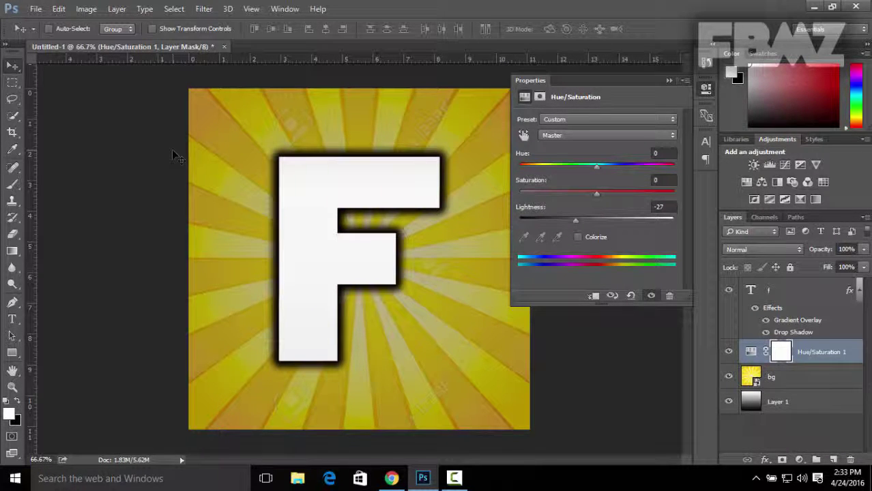
drag(599, 167, 627, 166)
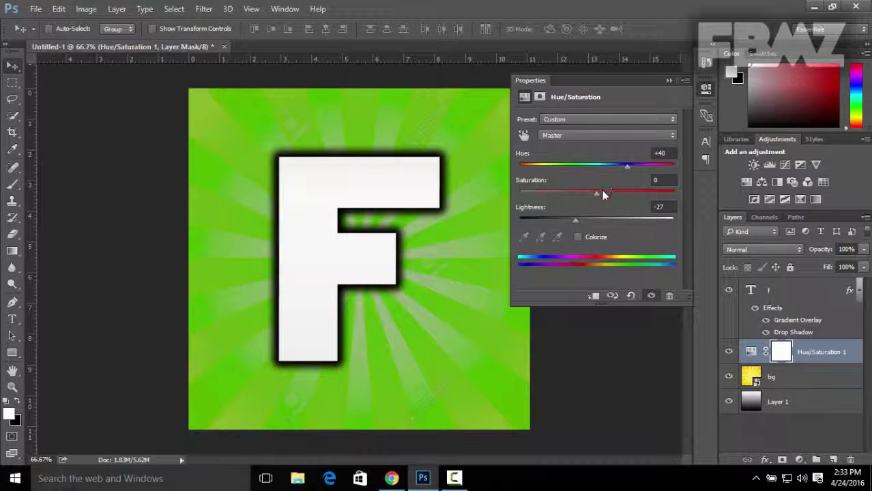
drag(594, 197, 589, 194)
drag(627, 166, 655, 169)
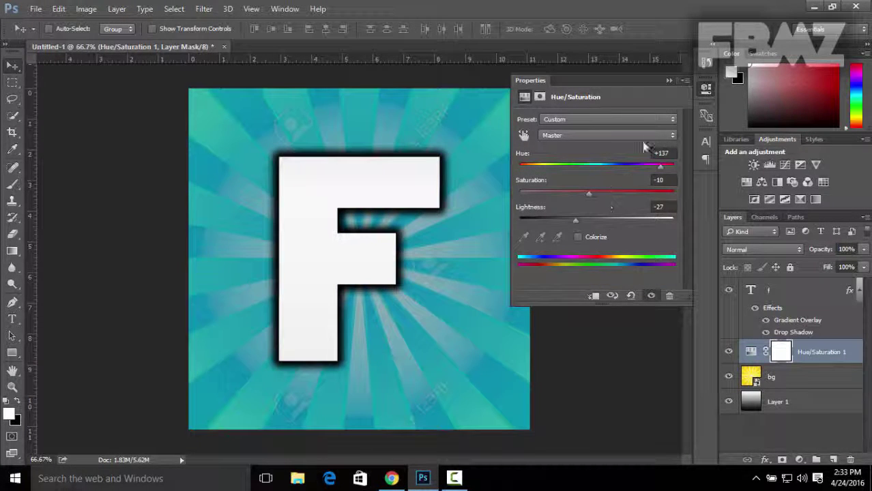
click(669, 80)
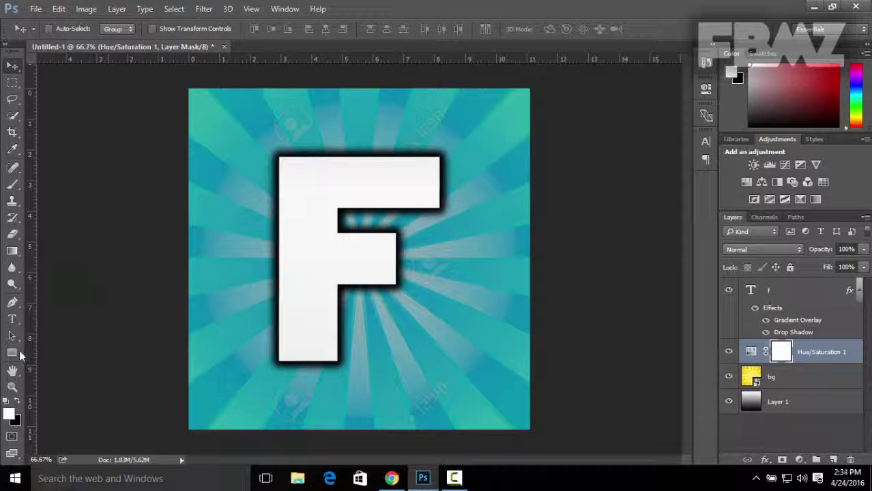
Draw a 697 px circle around the F with no fill and a white 40 pt stroke.
click(12, 353)
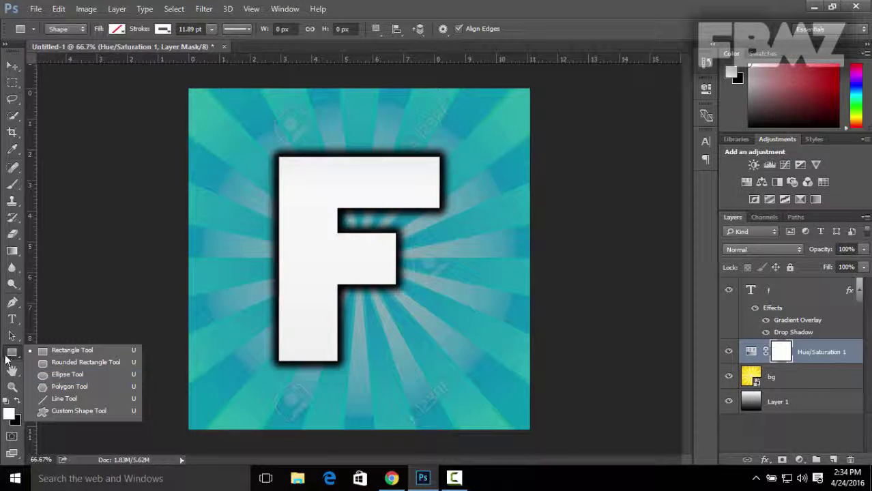
click(67, 374)
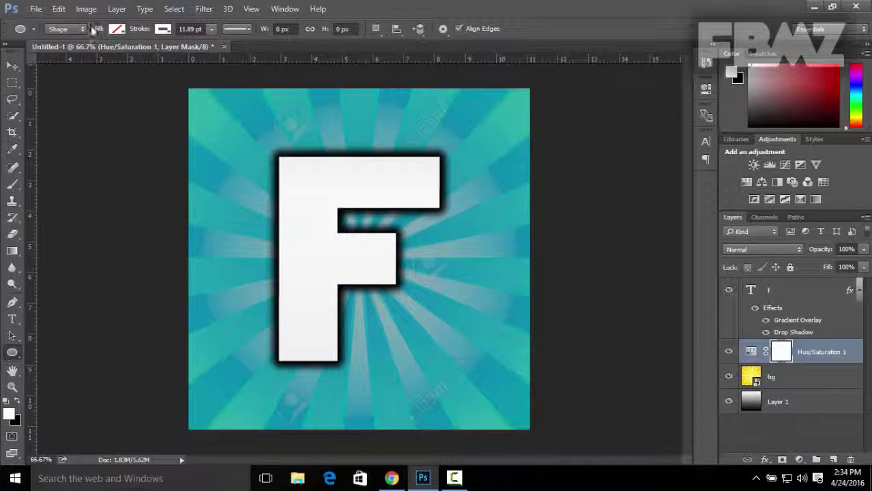
click(116, 29)
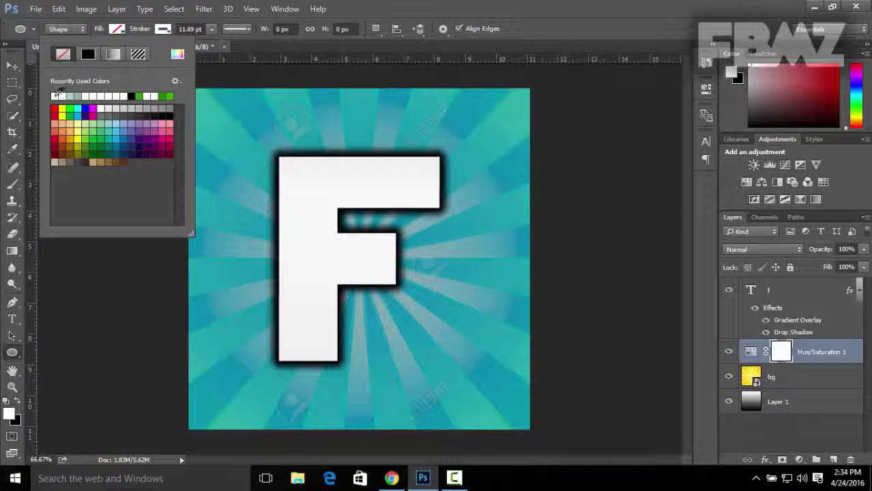
click(117, 31)
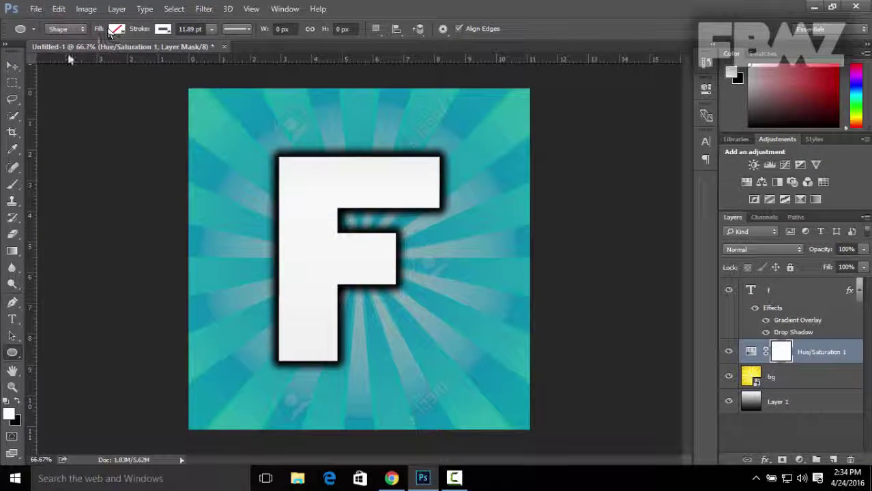
click(164, 29)
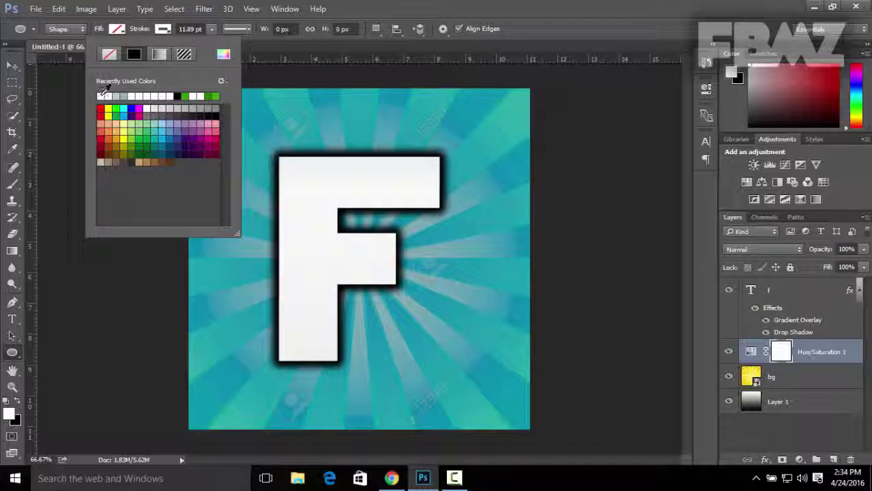
click(117, 254)
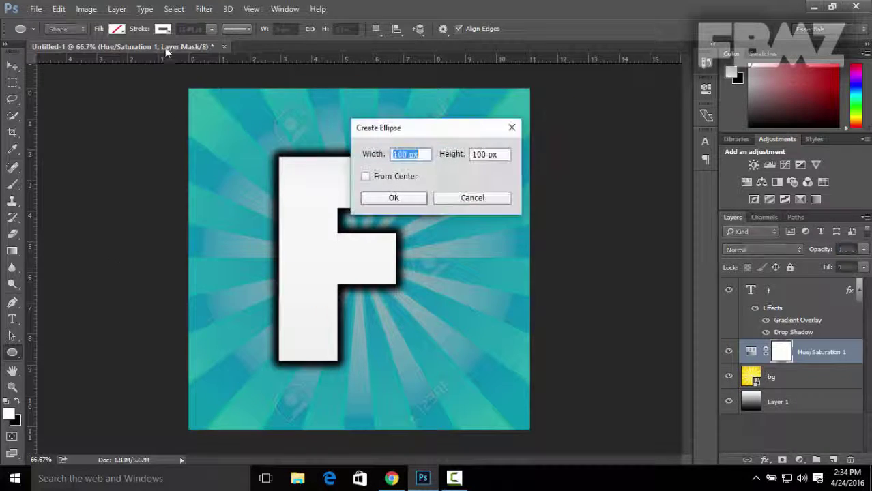
click(451, 199)
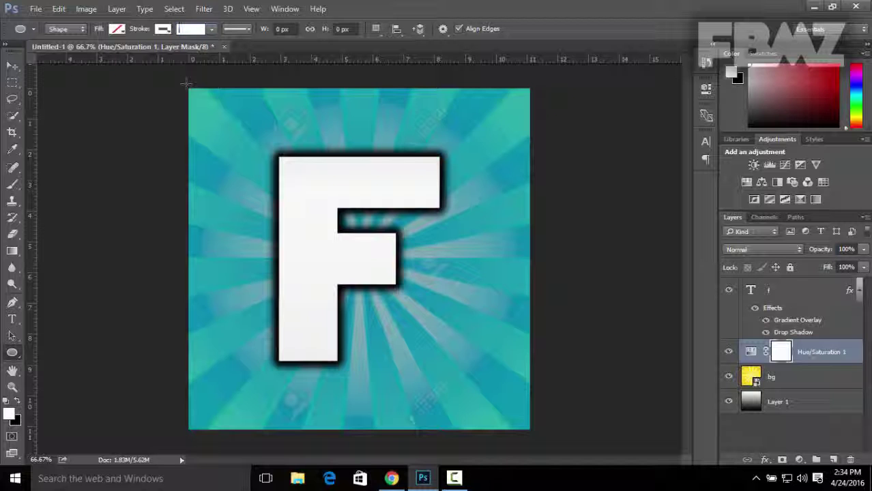
text(40)
key(Return)
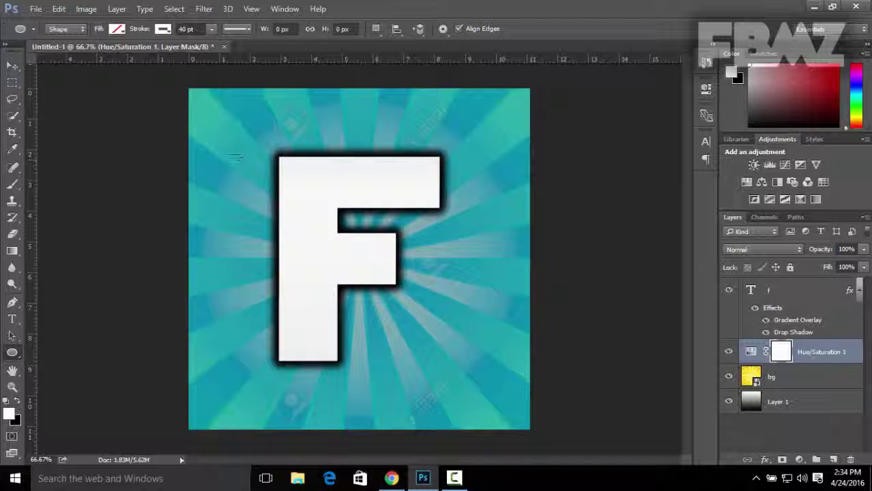
drag(218, 156, 513, 415)
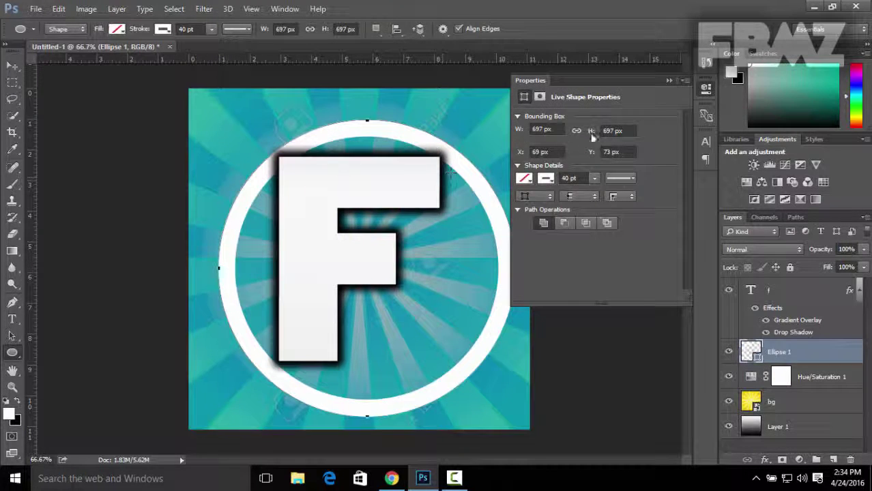
click(669, 81)
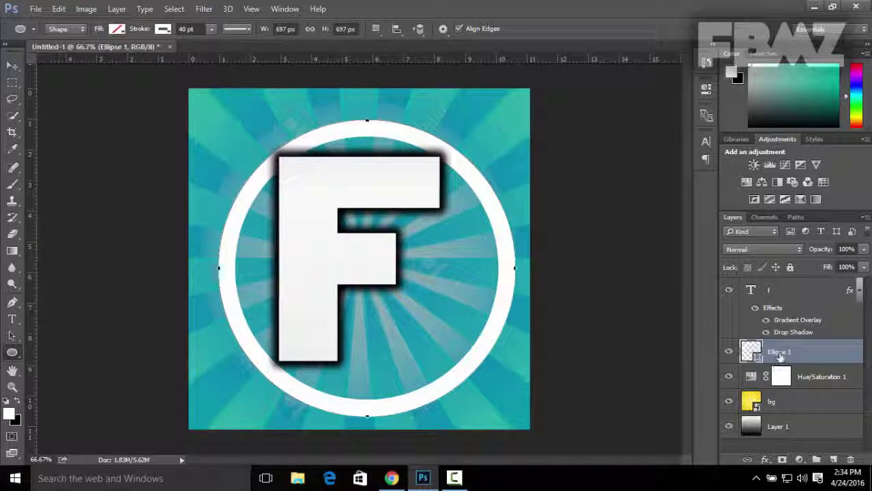
Copy the F layer's style and paste it onto Ellipse 1.
click(775, 292)
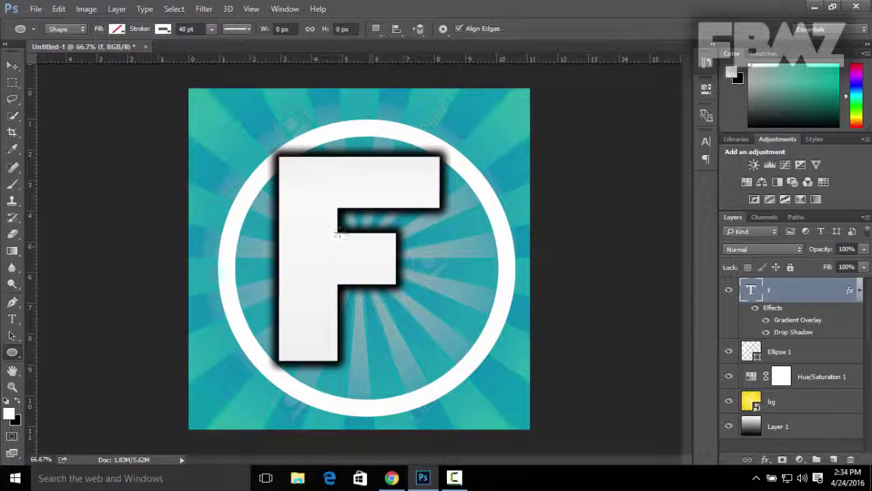
right_click(784, 294)
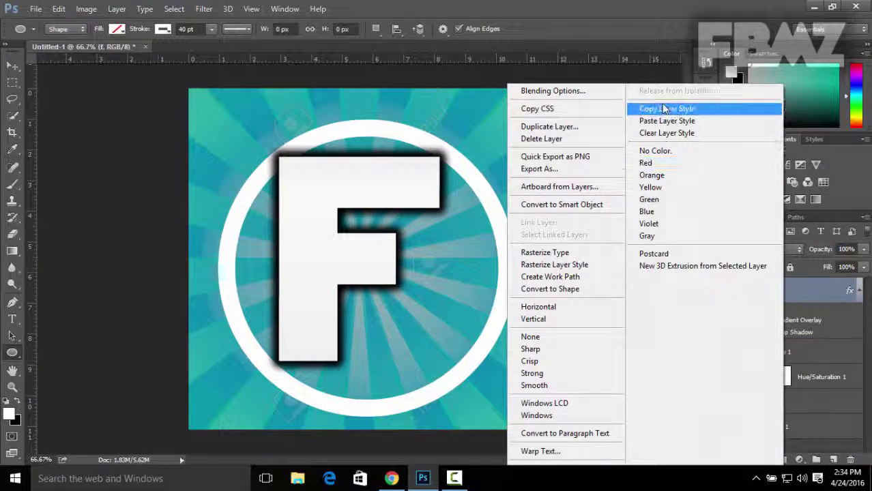
click(661, 109)
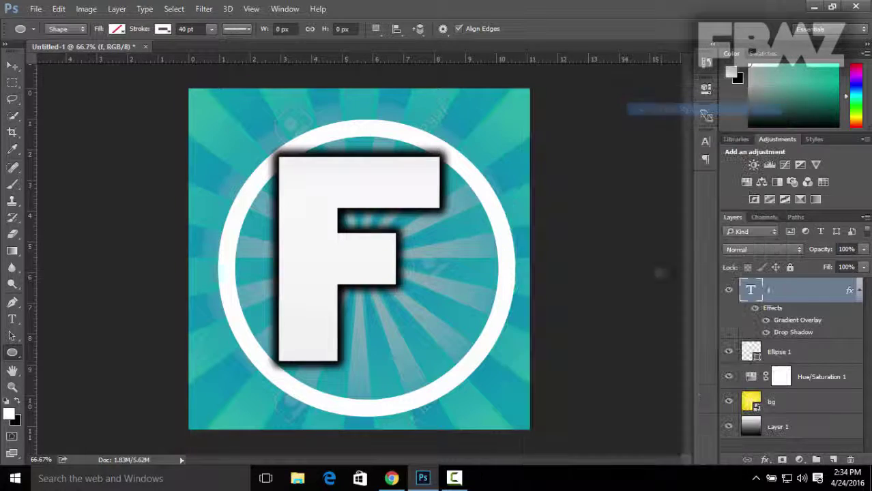
click(782, 353)
right_click(782, 353)
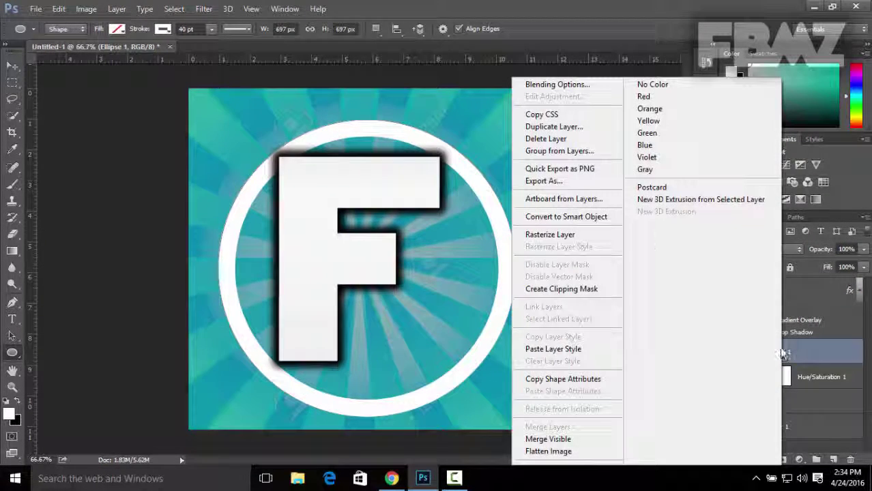
click(575, 351)
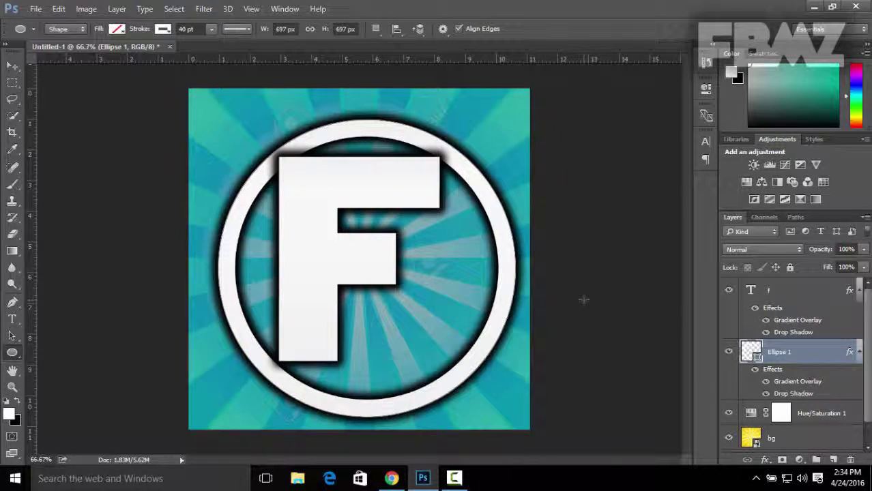
Select all and align the ring to the canvas's vertical centre.
key(ctrl+a)
key(v)
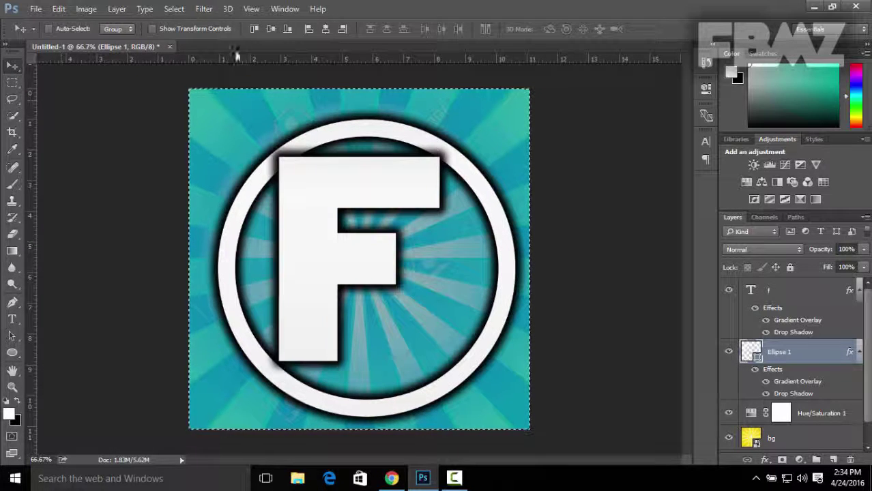
click(325, 28)
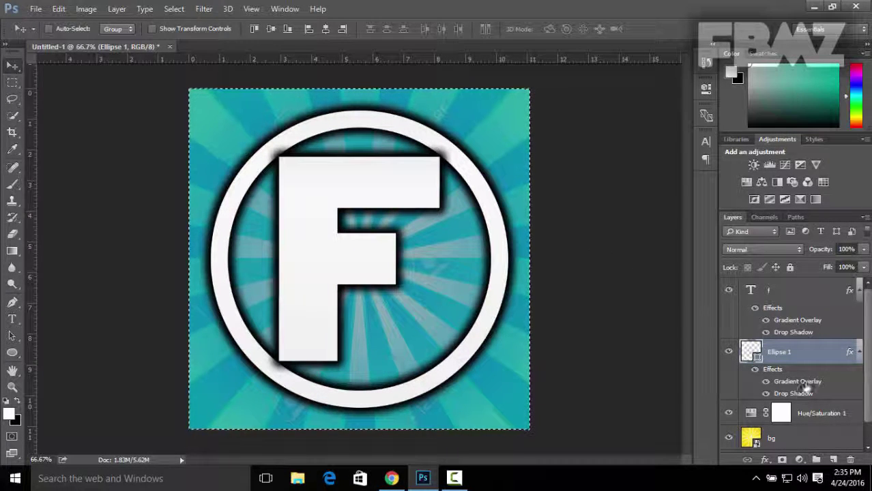
Convert the F layer into a smart object so the Lens Flare filter can be applied.
click(773, 299)
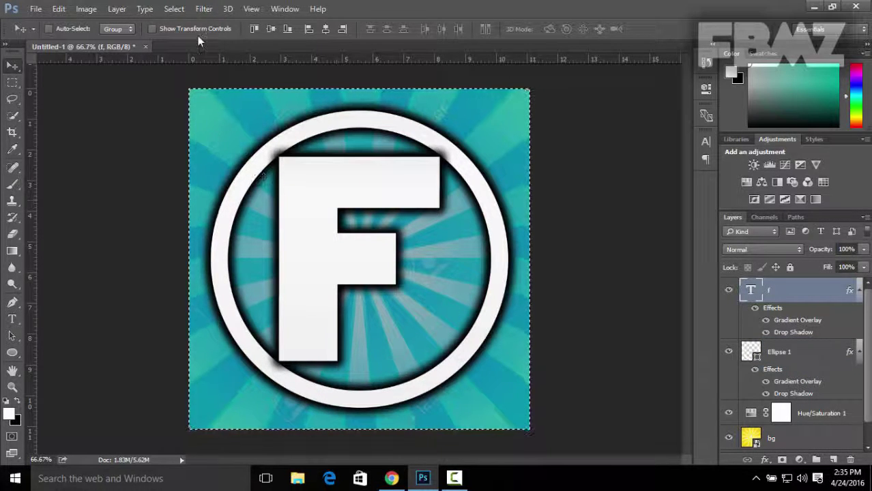
click(204, 9)
mouse_move(243, 210)
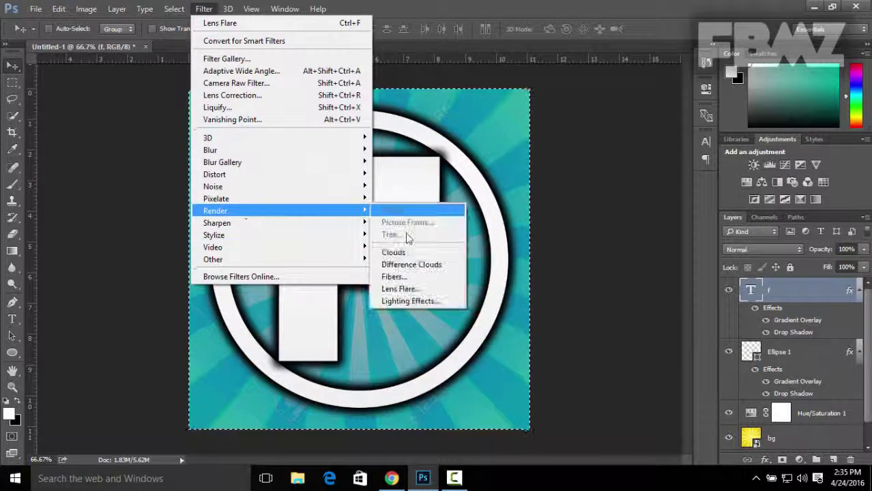
click(404, 290)
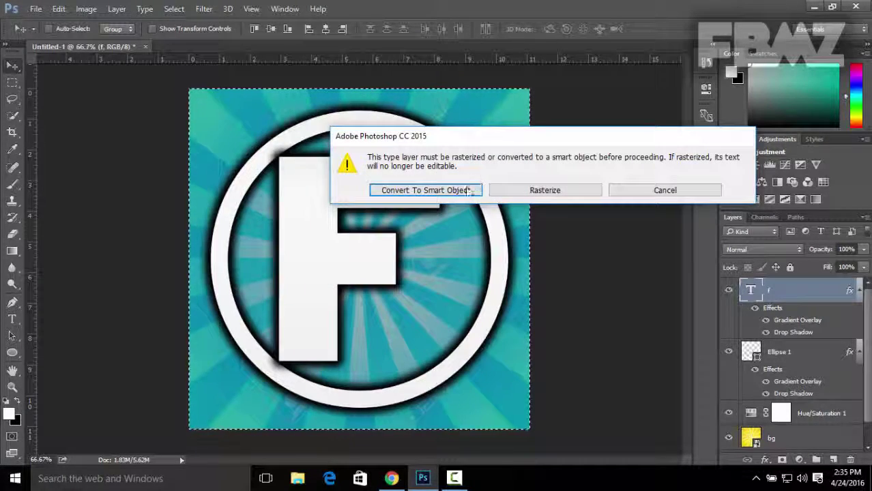
click(425, 190)
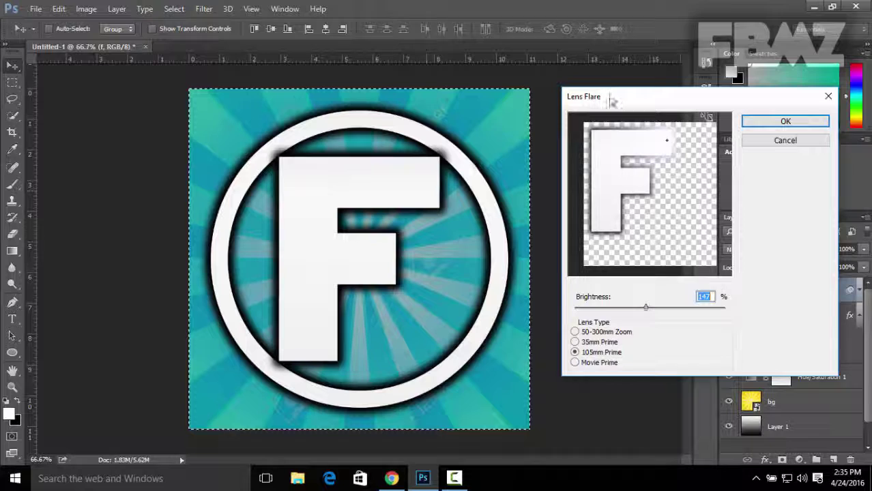
Apply a 105mm Prime lens flare to the F, placing its centre and adjusting brightness.
drag(612, 100, 612, 106)
click(660, 147)
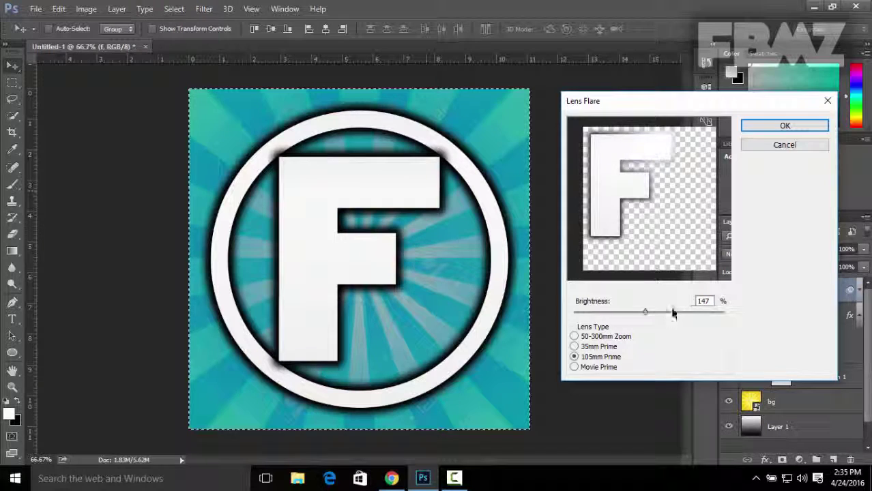
click(646, 314)
mouse_move(646, 314)
mouse_down()
mouse_move(656, 313)
mouse_move(639, 315)
mouse_up()
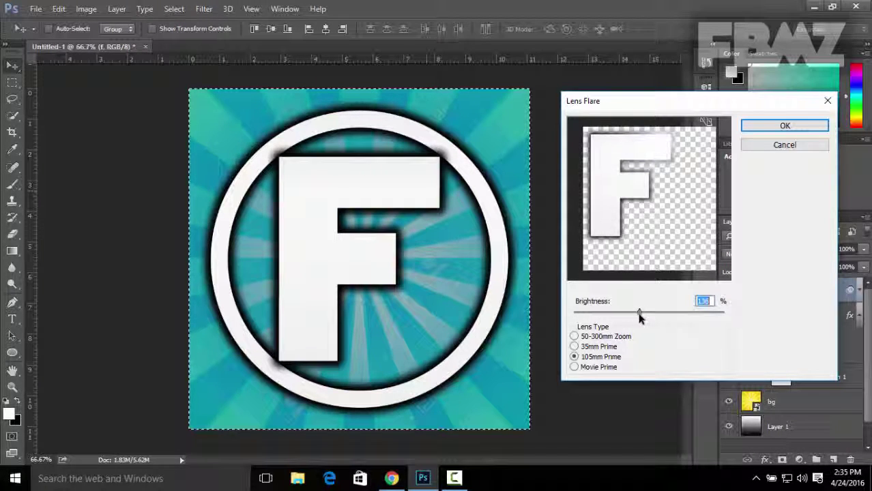
click(783, 127)
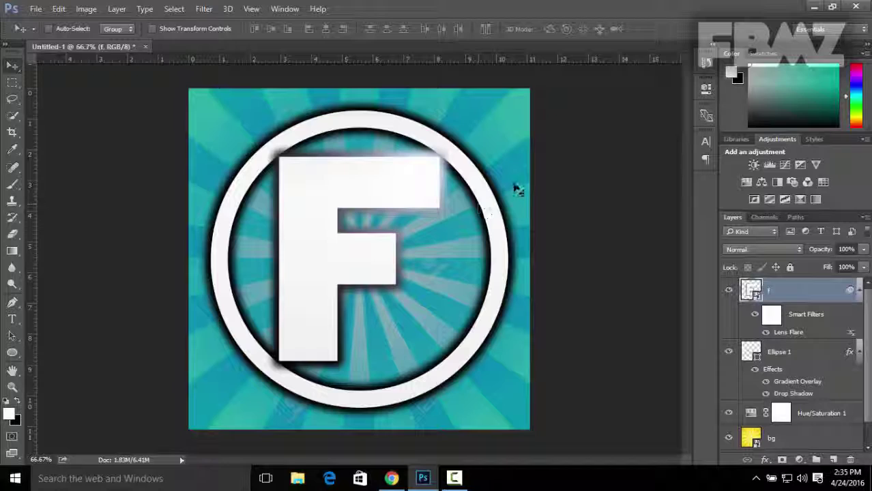
Save the design to the Desktop as PNG 'profile pcture' with Smallest / Slow compression.
click(34, 9)
click(51, 151)
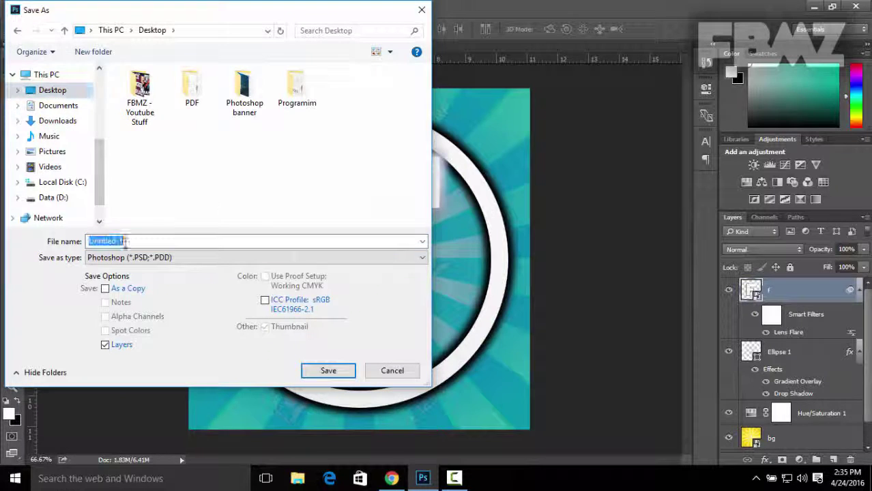
text(profile)
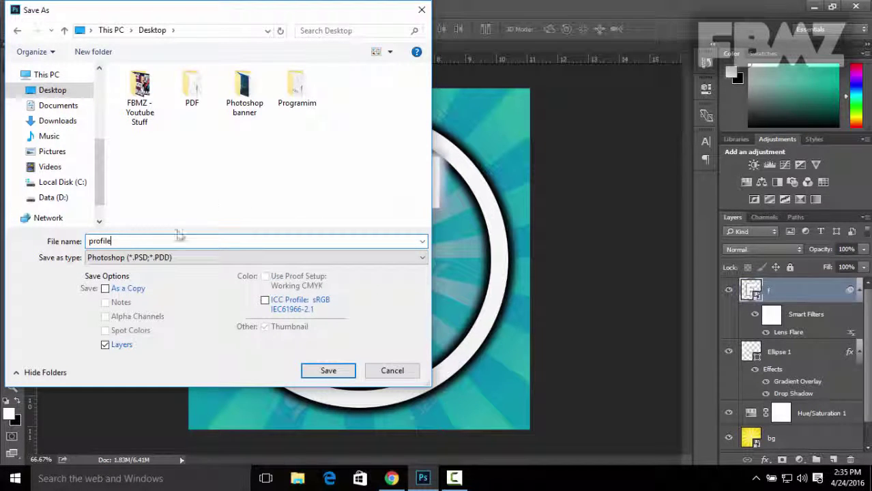
text( pct)
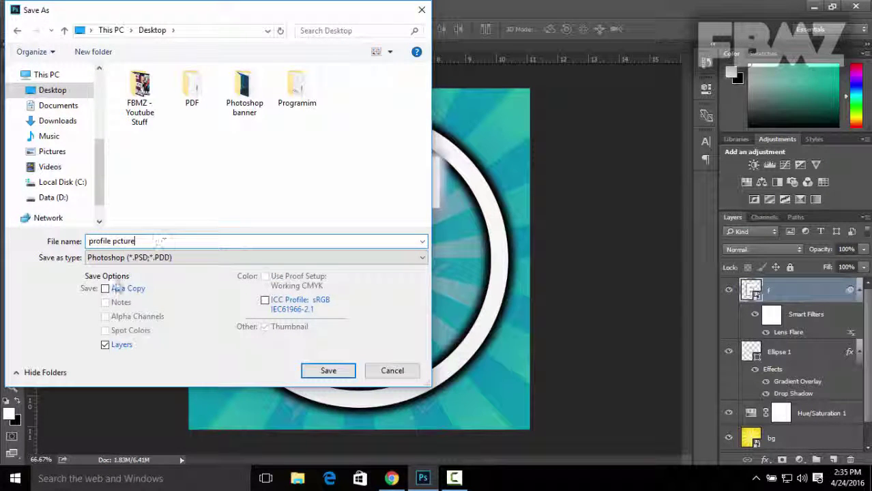
text(ure)
click(120, 258)
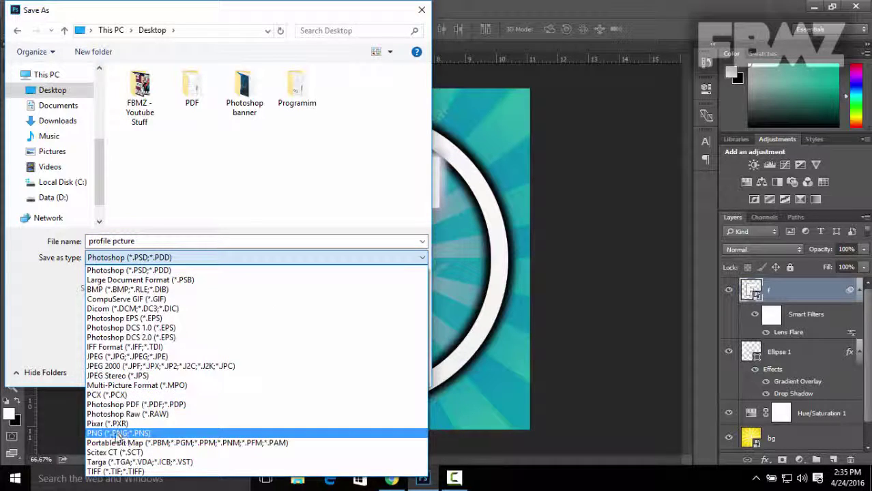
click(118, 434)
click(325, 369)
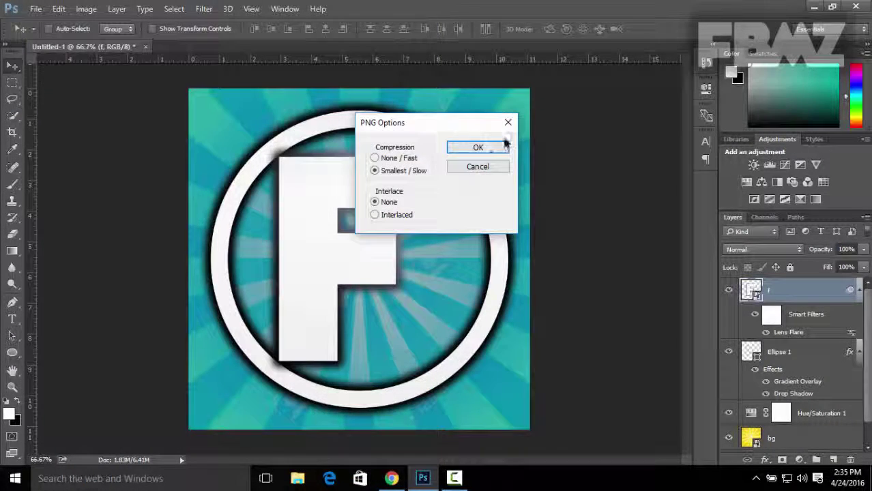
click(504, 146)
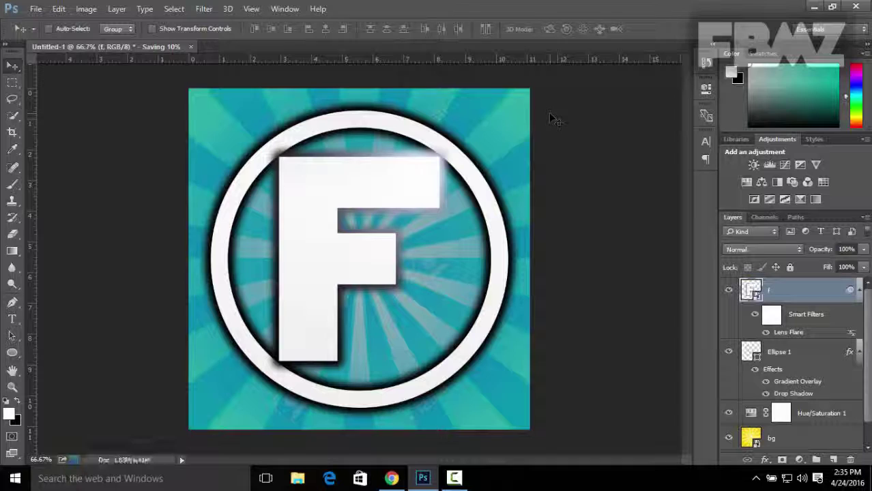